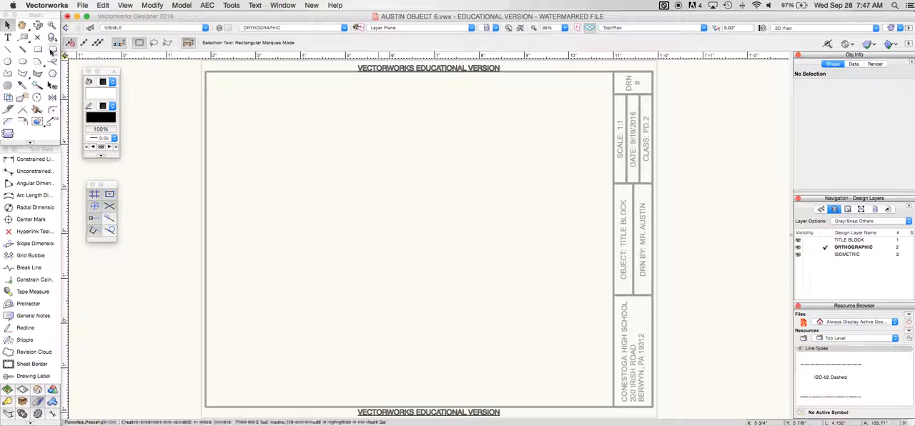
# Draw a rectangle 3 5/8" wide and 7" high starting near the sheet border's upper-left corner
pyautogui.click(37, 49)
pyautogui.click(222, 93)
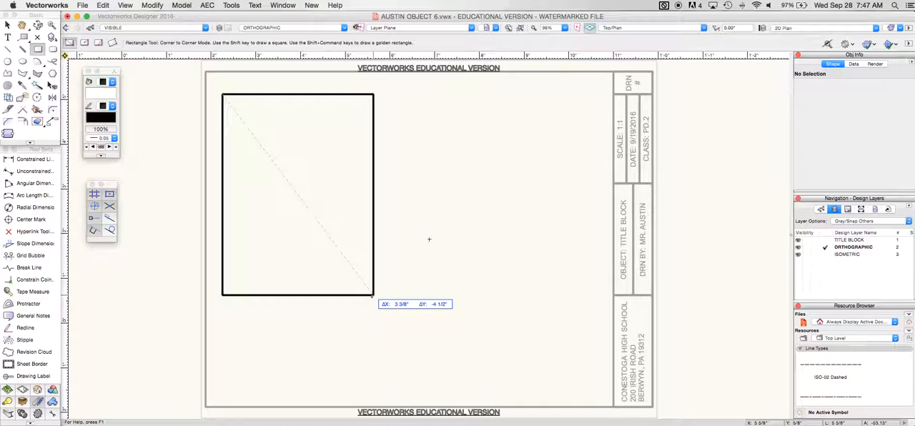
pyautogui.press('Tab')
pyautogui.write('3')
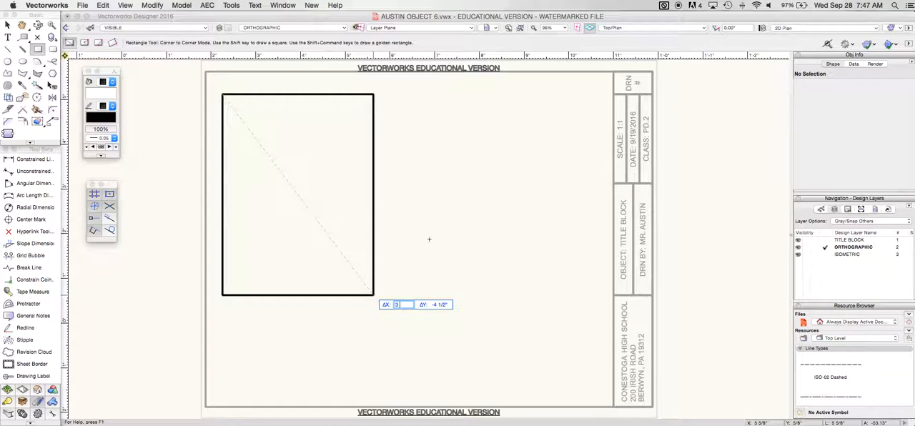
pyautogui.press('Tab')
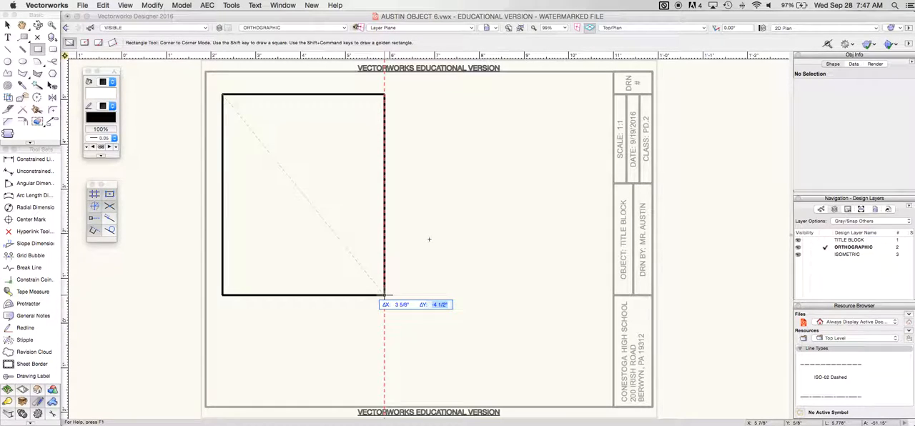
pyautogui.write('-7')
pyautogui.press('Return')
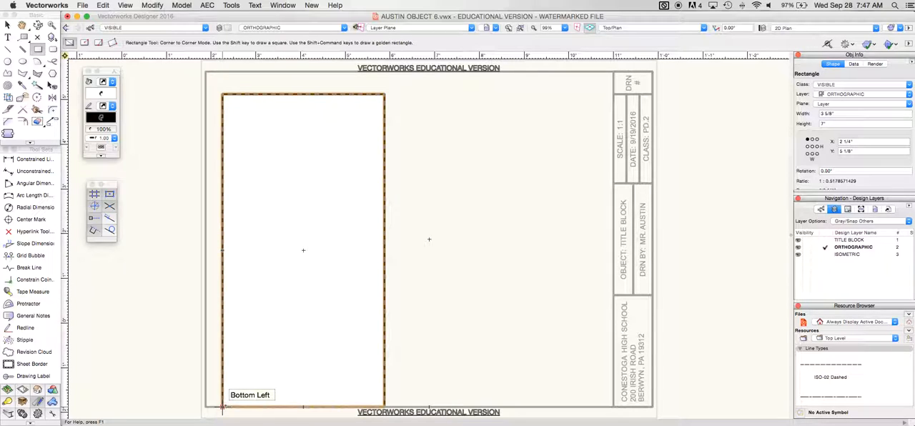
# Draw a second rectangle 3 5/8" wide and 2" high in the empty area beside the tall rectangle
pyautogui.click(445, 245)
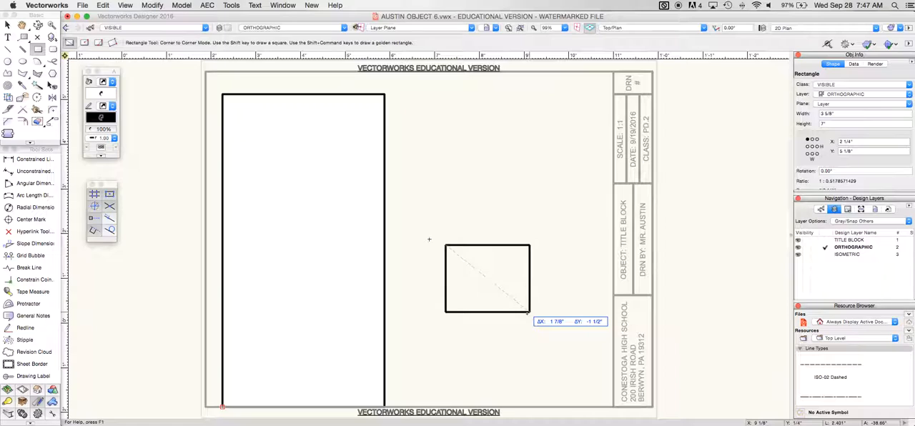
pyautogui.press('Tab')
pyautogui.write('3')
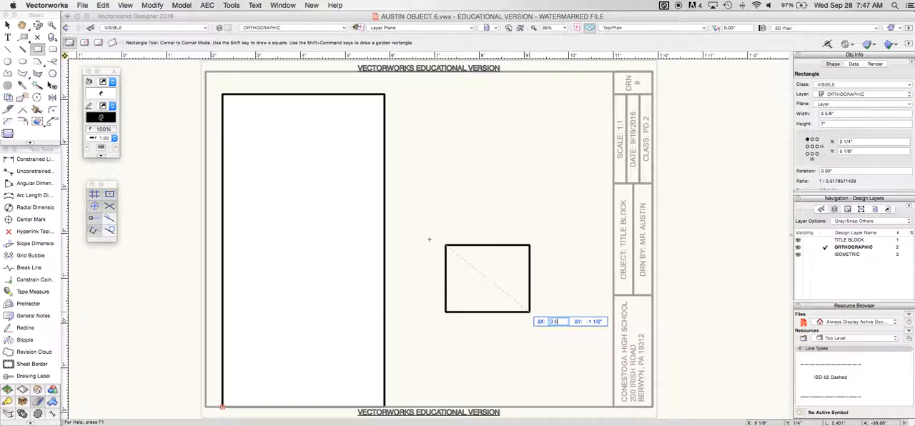
pyautogui.press('Tab')
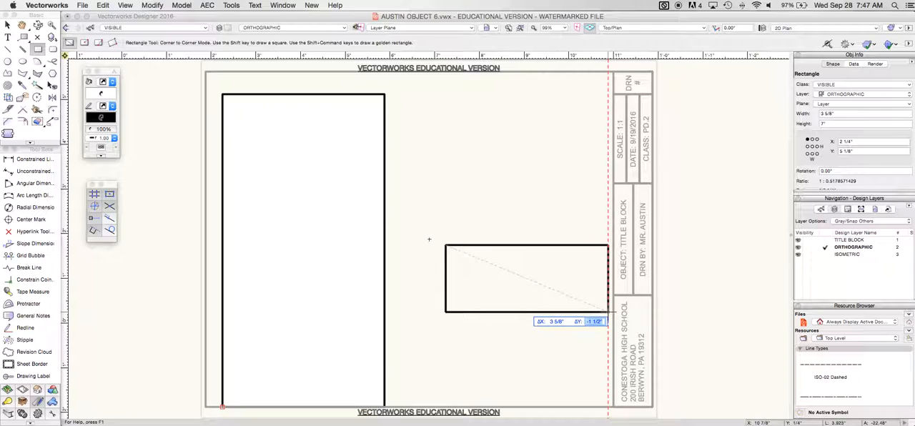
pyautogui.press('BackSpace')
pyautogui.press('Tab')
pyautogui.press('Return')
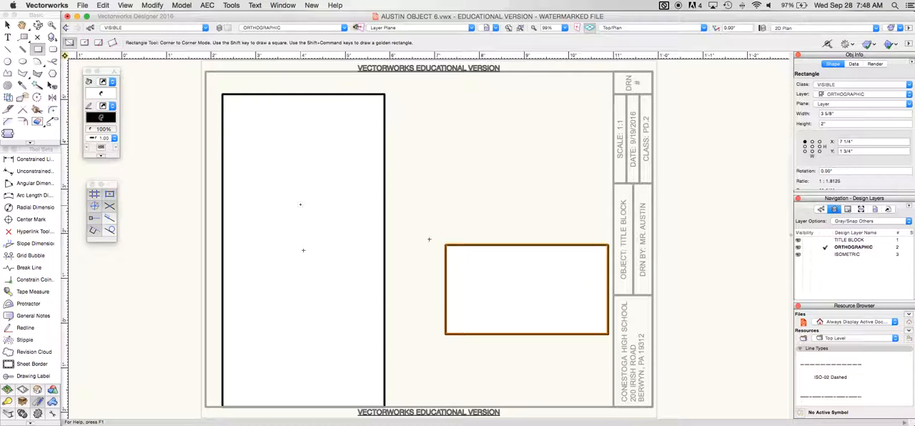
# Move the 2" high rectangle so its bottom-left corner snaps to the tall rectangle's bottom-left corner
pyautogui.click(7, 25)
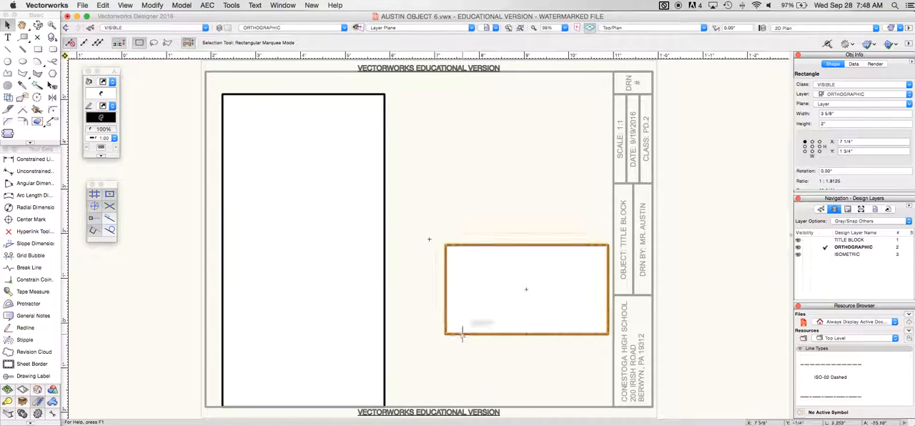
pyautogui.moveTo(445, 334); pyautogui.dragTo(221, 404)
pyautogui.click(473, 313)
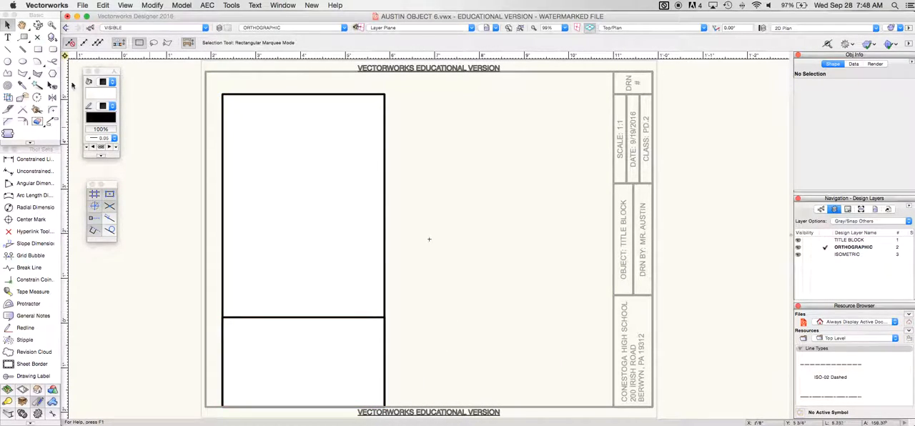
# Draw a circle with a 1 3/8" diameter in the empty area beside the rectangles, using Diameter Mode
pyautogui.click(7, 61)
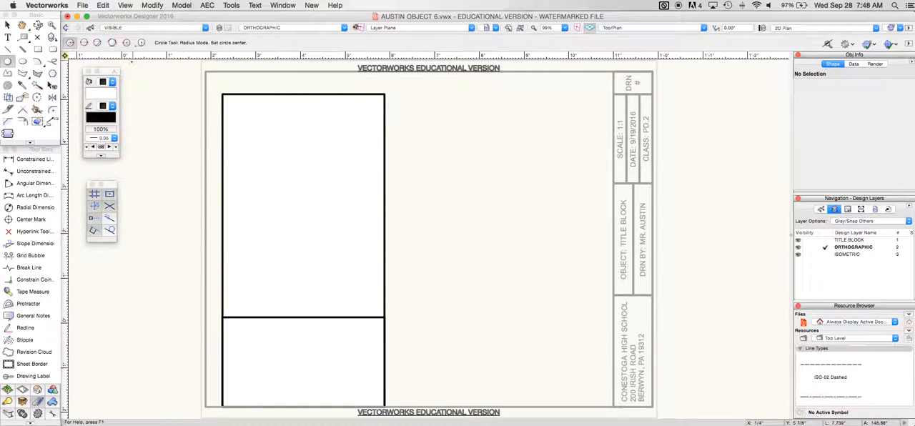
pyautogui.click(85, 42)
pyautogui.click(445, 189)
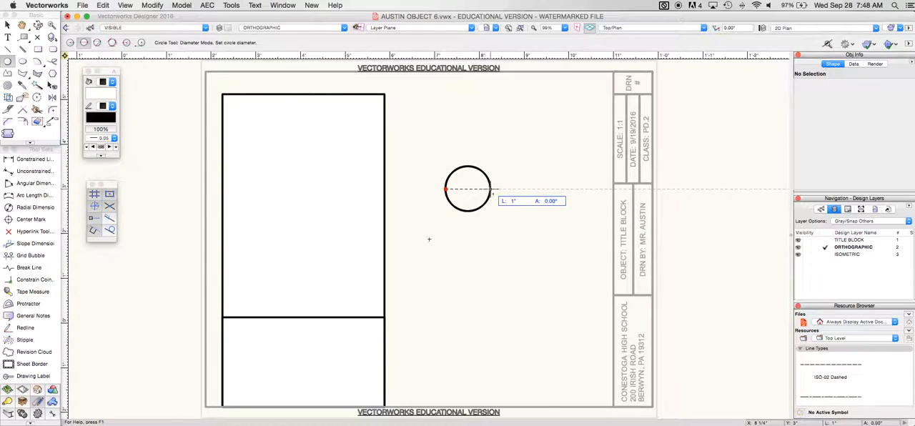
pyautogui.press('Tab')
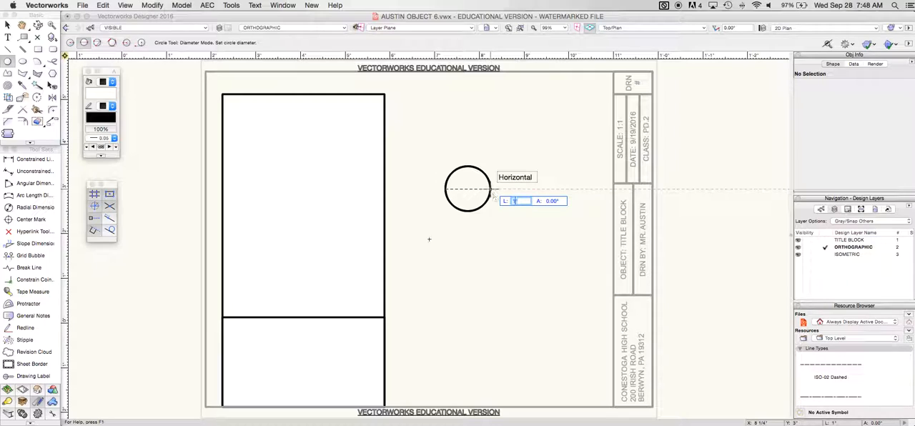
pyautogui.write('1.5')
pyautogui.press('Return')
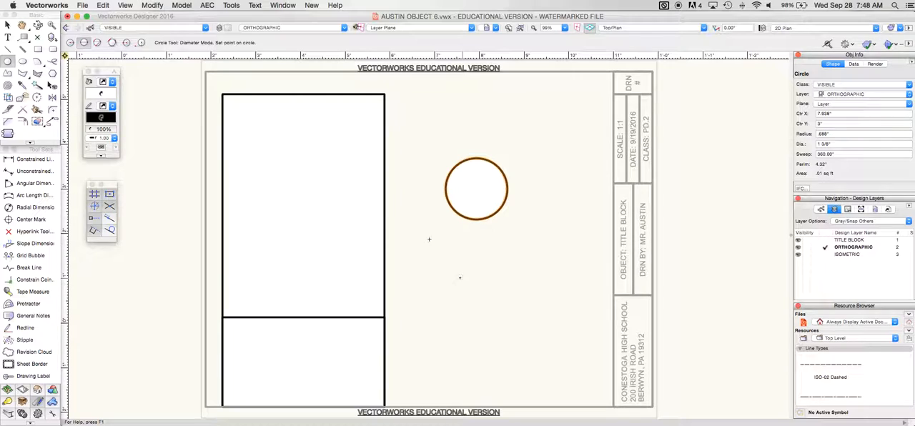
# Draw a circle with a 7/8" diameter and move it so it is concentric with the 1 3/8" circle
pyautogui.click(461, 278)
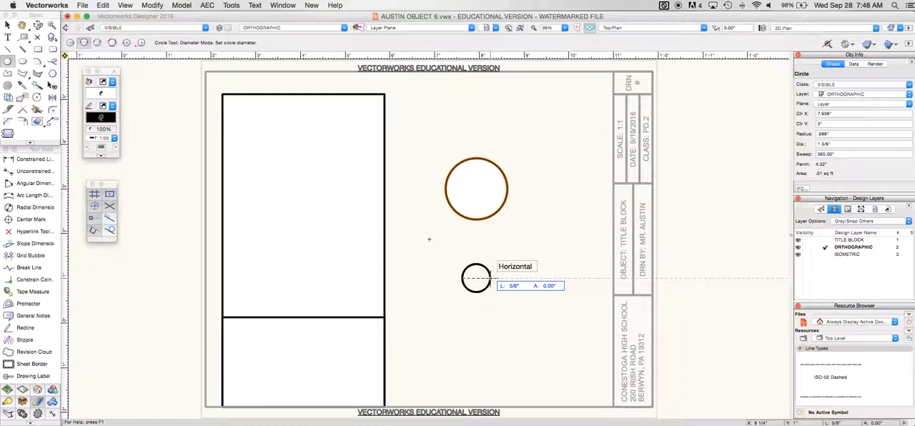
pyautogui.press('Tab')
pyautogui.write('7')
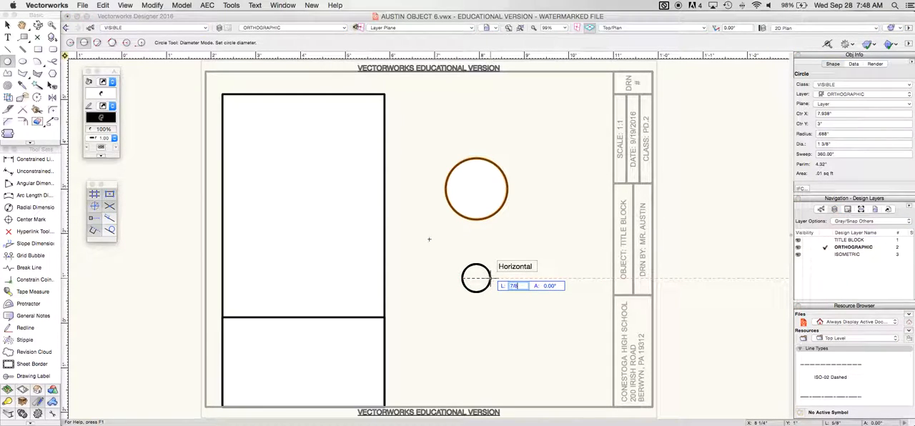
pyautogui.write('/8')
pyautogui.press('Return')
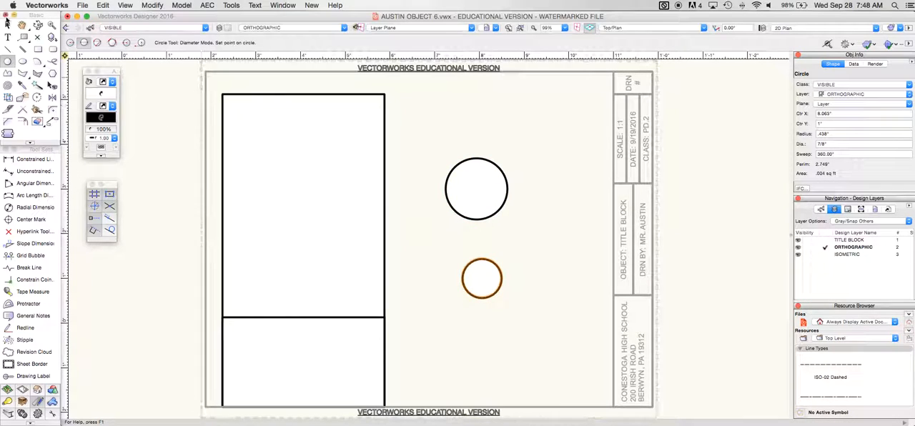
pyautogui.click(7, 24)
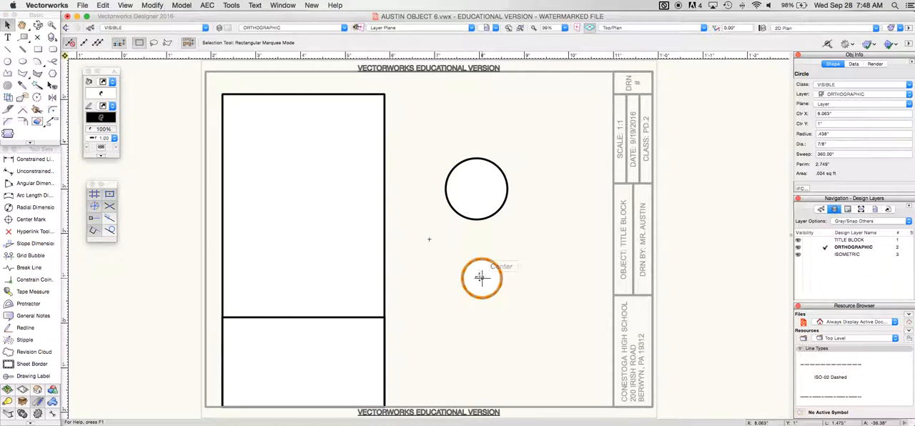
pyautogui.moveTo(482, 278); pyautogui.dragTo(476, 188)
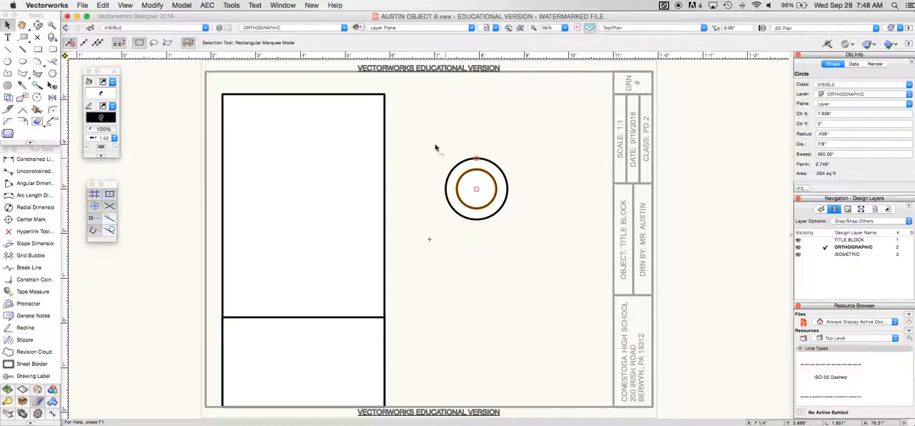
# Move both concentric circles to the center of the area above the 2" high rectangle, tracking from the tall rectangle's top-right corner
pyautogui.moveTo(426, 143); pyautogui.dragTo(534, 250)
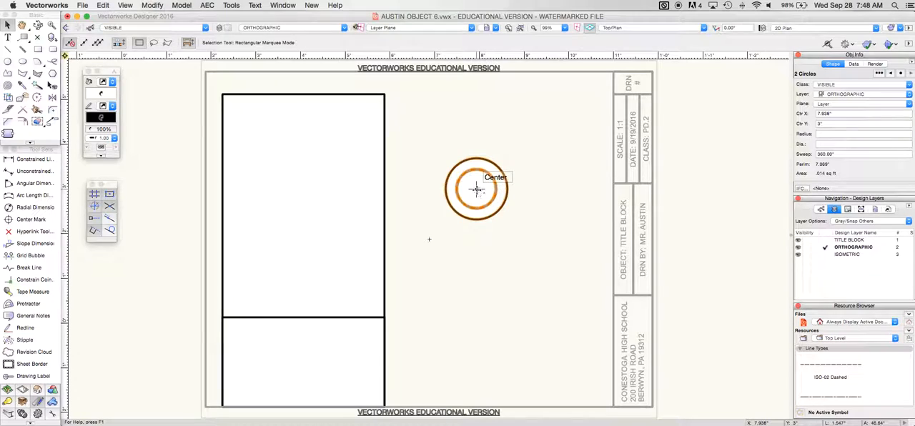
pyautogui.moveTo(476, 189); pyautogui.dragTo(383, 94)
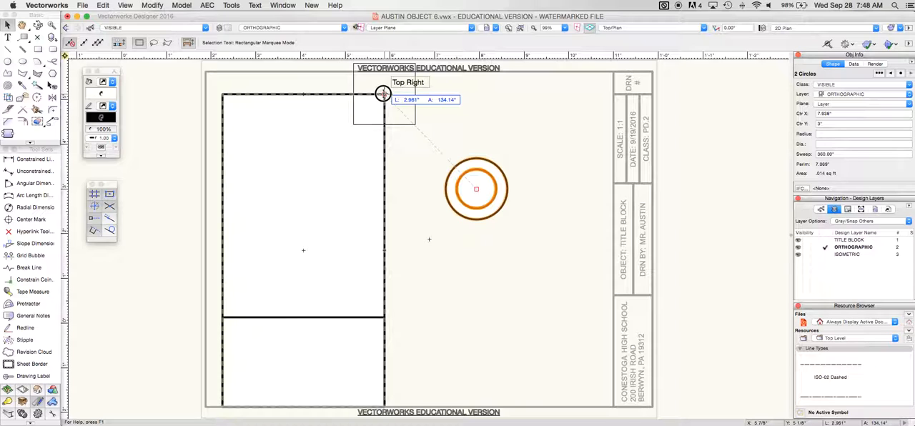
pyautogui.moveTo(383, 93); pyautogui.dragTo(304, 206)
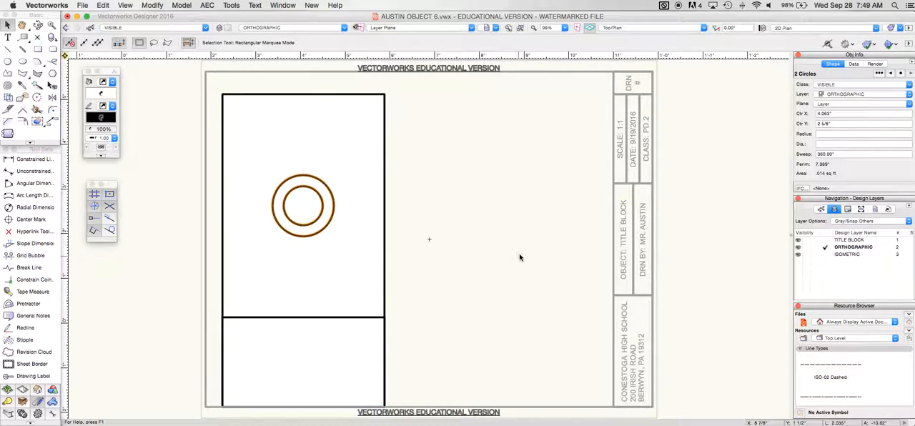
# Nudge all the rectangles and circles up slightly so they sit clear of the sheet border's bottom edge
pyautogui.scroll(-5, 520, 257)
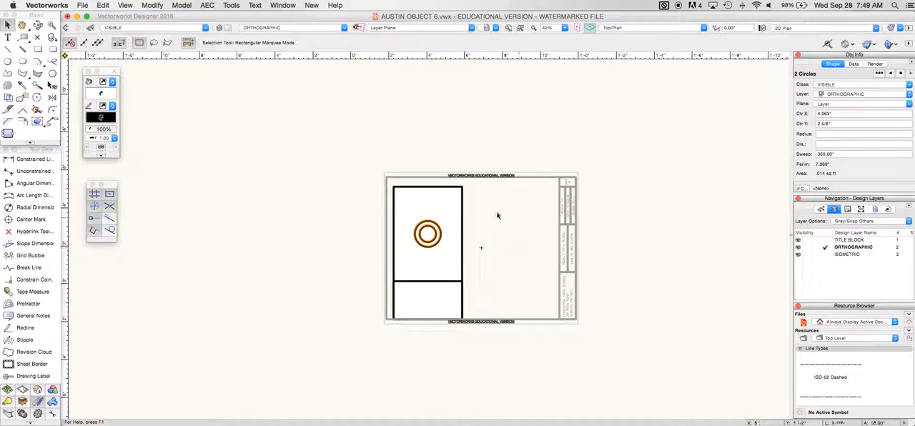
pyautogui.press('super+a')
pyautogui.press('Up')
pyautogui.press('Up')
pyautogui.press('Up')
pyautogui.press('Up')
pyautogui.press('Up')
pyautogui.press('Up')
pyautogui.press('Up')
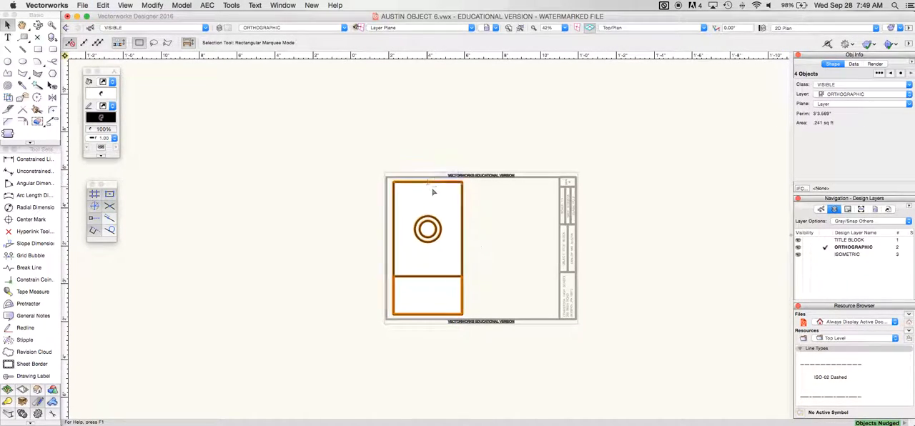
pyautogui.click(516, 212)
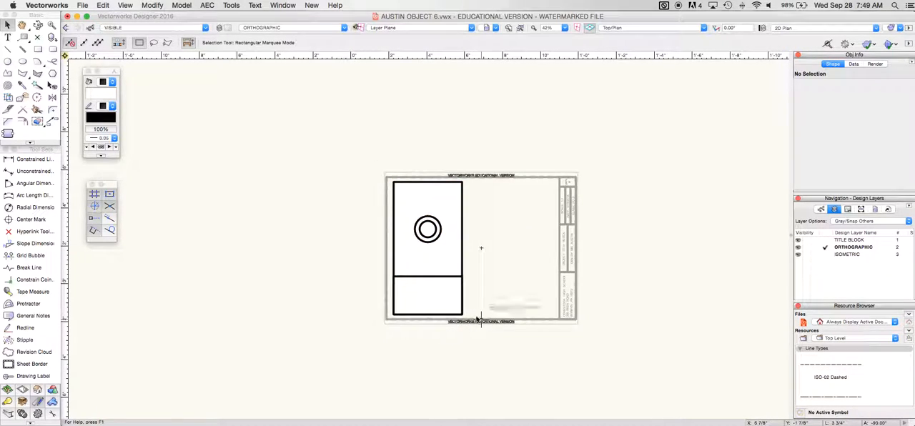
# Make GUIDE the active class and draw vertical guide lines down from both bottom corners of the rectangle to below the sheet
pyautogui.scroll(-1, 547, 343)
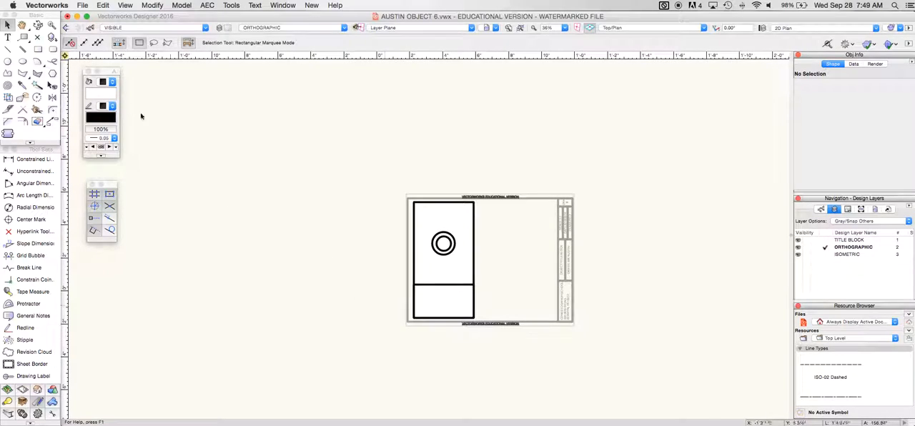
pyautogui.click(7, 48)
pyautogui.click(151, 27)
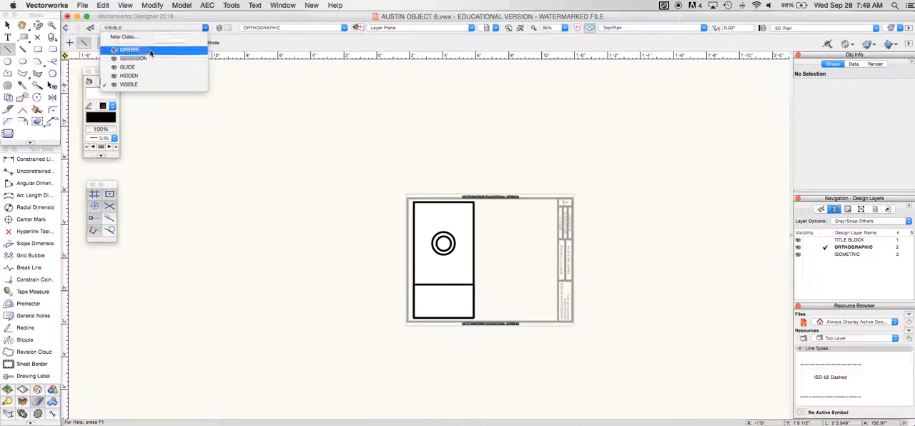
pyautogui.click(143, 67)
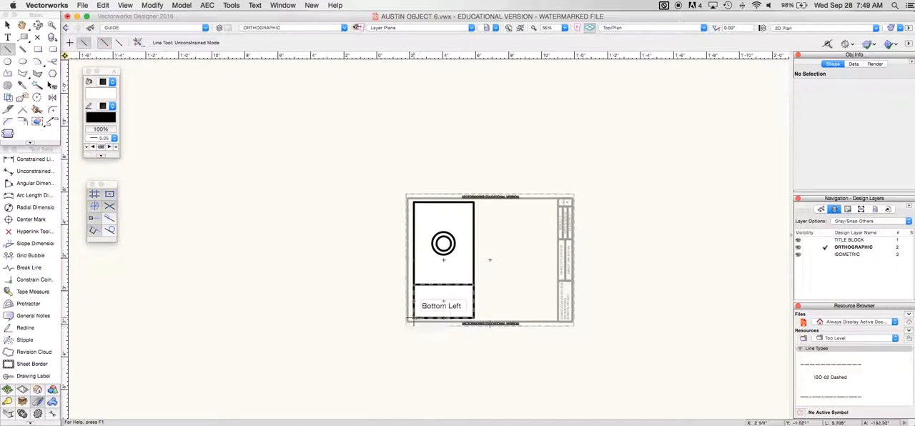
pyautogui.click(413, 318)
pyautogui.click(413, 407)
pyautogui.click(473, 317)
pyautogui.click(473, 407)
# Draw vertical guide lines about 9 to 10" long downward from the circles' center and the outer circle's right and left edges
pyautogui.click(443, 243)
pyautogui.click(443, 389)
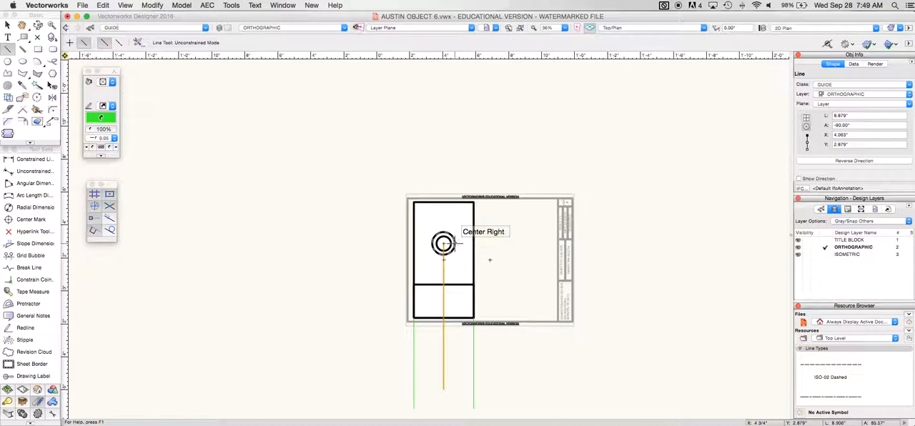
pyautogui.click(453, 243)
pyautogui.click(455, 407)
pyautogui.click(432, 244)
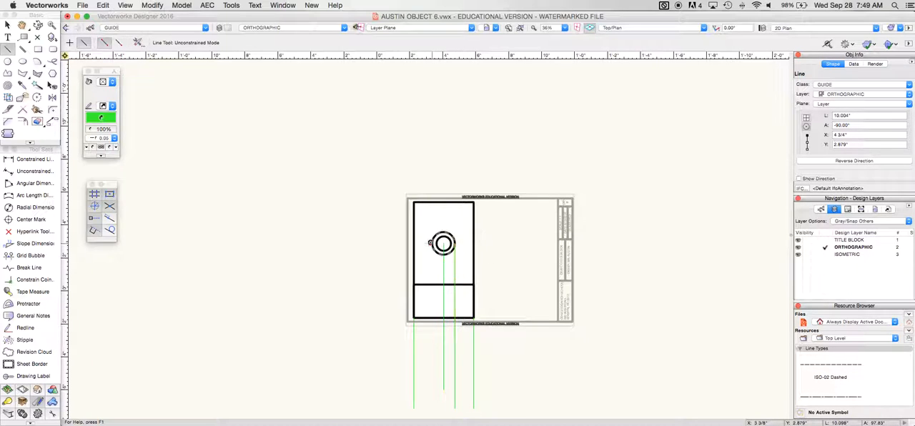
pyautogui.click(431, 401)
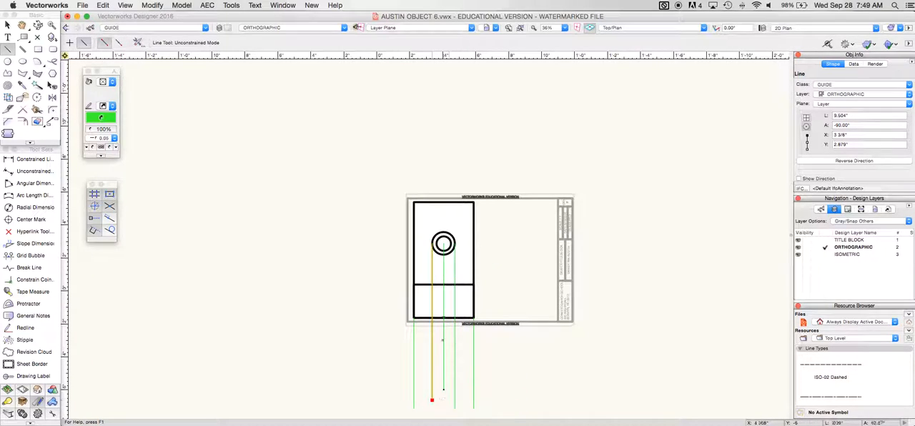
# Draw vertical guide lines about 9 to 9.5" long downward from the inner circle's left and right edges
pyautogui.click(435, 245)
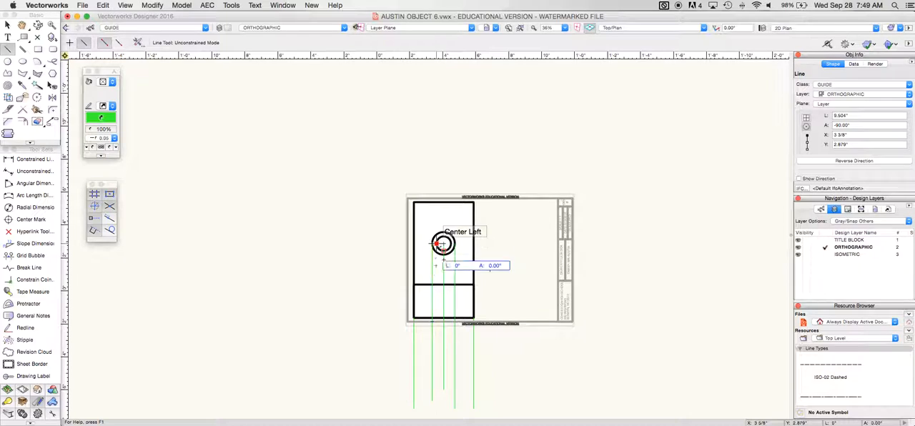
pyautogui.click(433, 398)
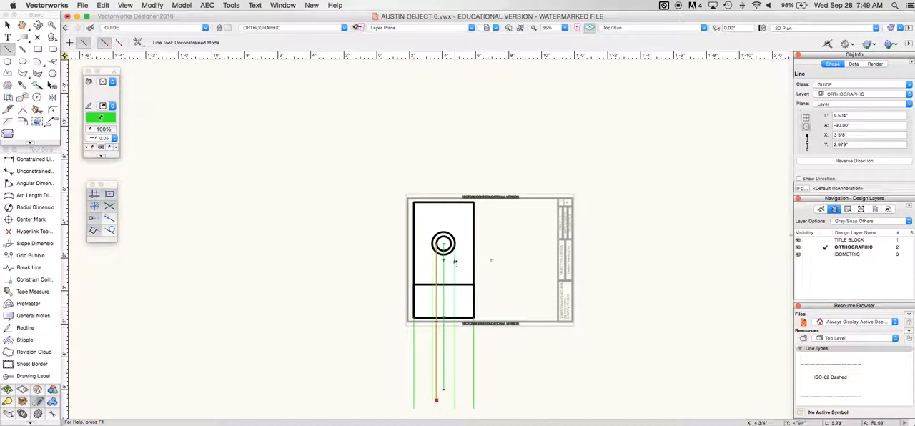
pyautogui.click(448, 244)
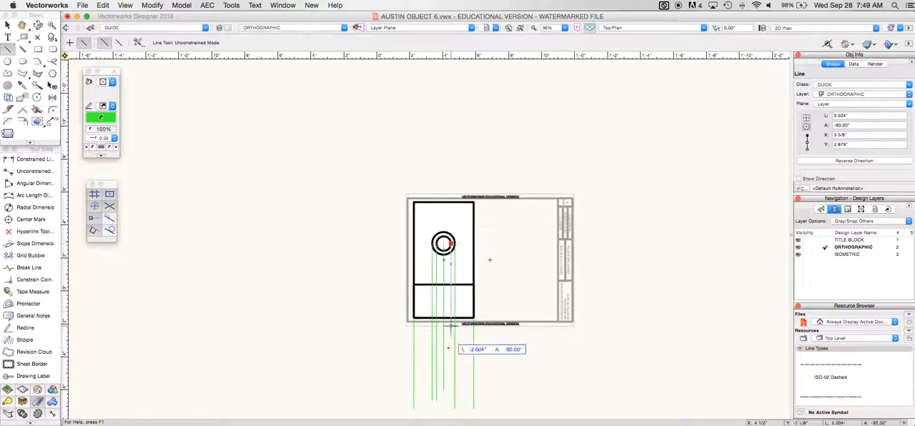
pyautogui.click(452, 389)
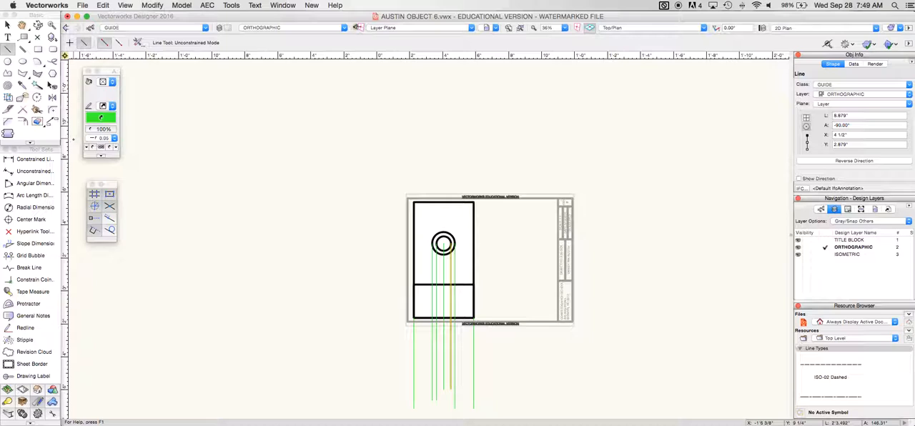
pyautogui.click(37, 48)
pyautogui.click(130, 29)
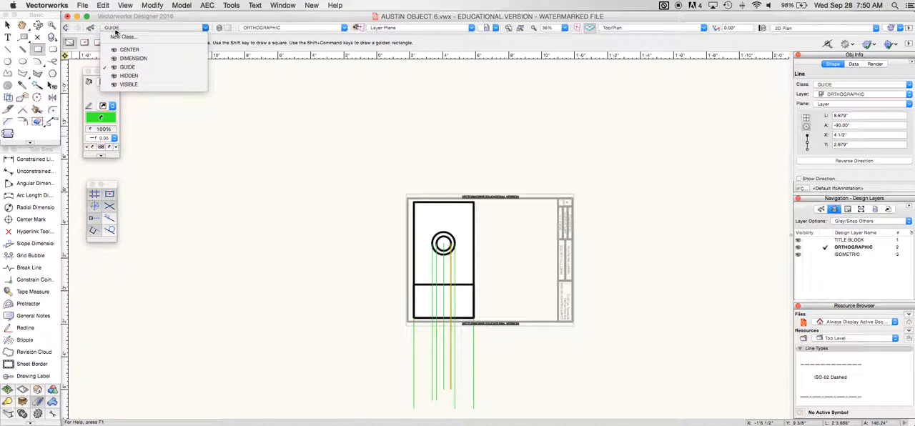
pyautogui.click(115, 31)
# Draw a 1 1/2" vertical guide line straight down from the large rectangle's bottom-left corner
pyautogui.click(7, 49)
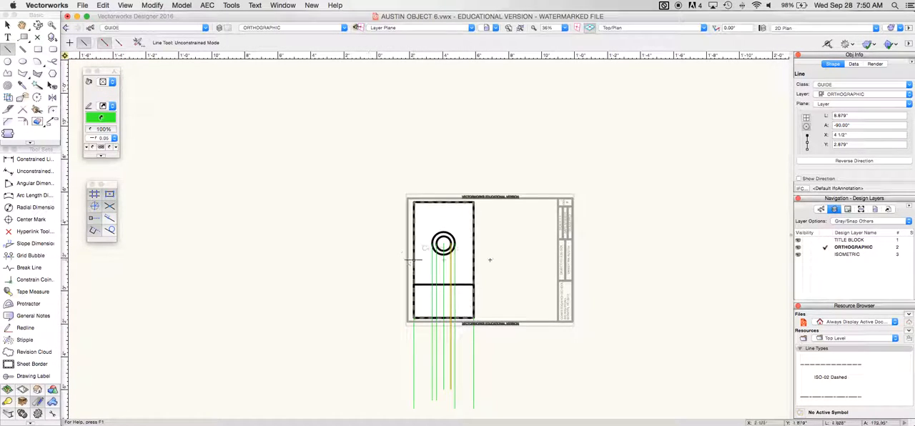
pyautogui.click(413, 318)
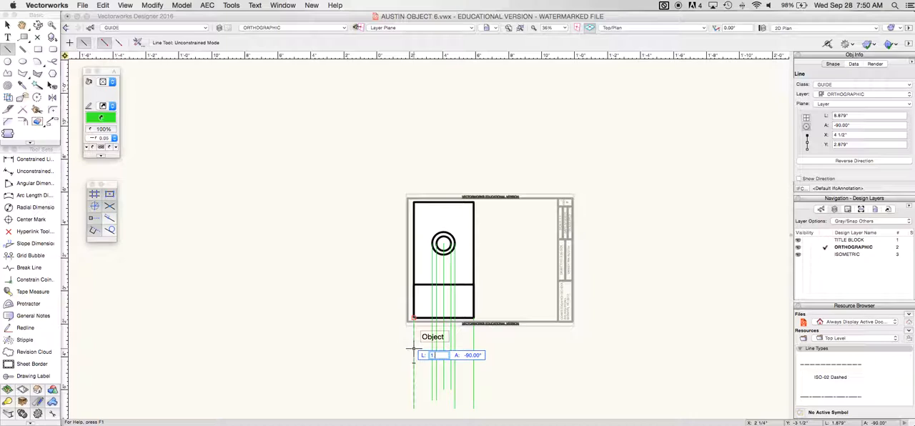
pyautogui.click(413, 347)
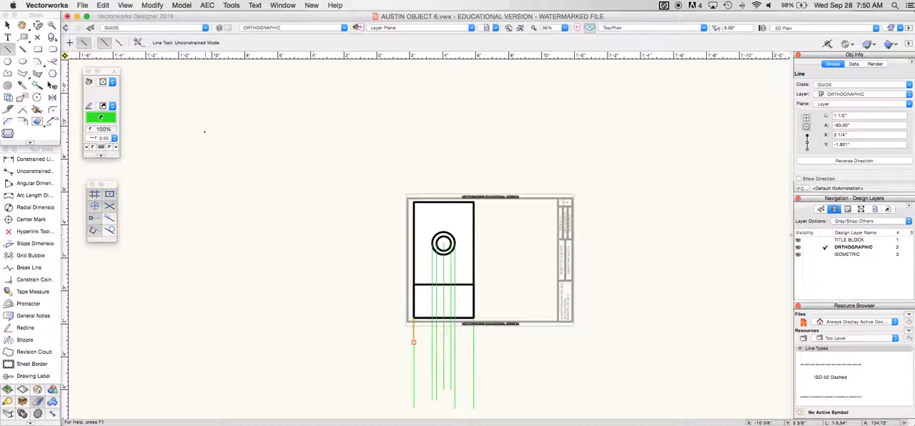
# Make VISIBLE the active class and draw a 3 5/8" by 1 1/2" rectangle downward from the short guide line's lower endpoint
pyautogui.click(36, 49)
pyautogui.click(142, 27)
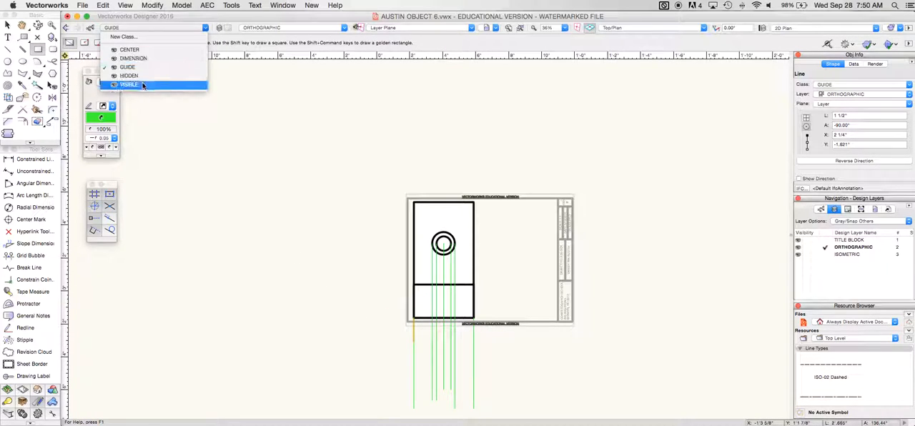
pyautogui.click(138, 86)
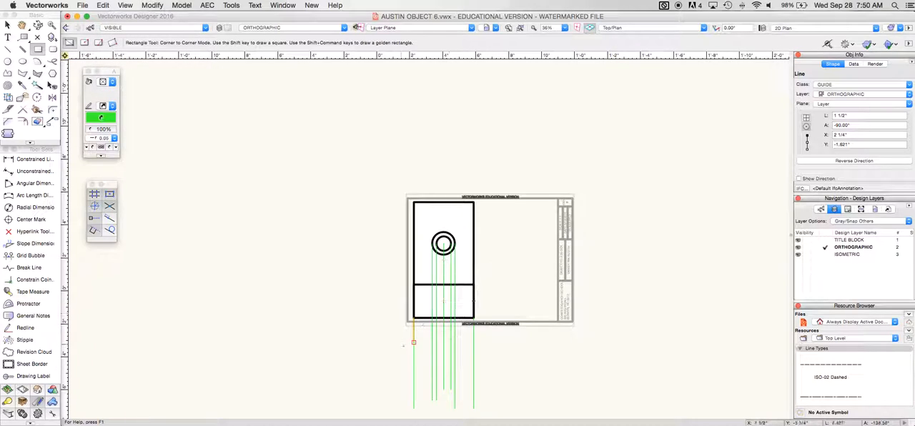
pyautogui.click(413, 342)
pyautogui.press('Tab')
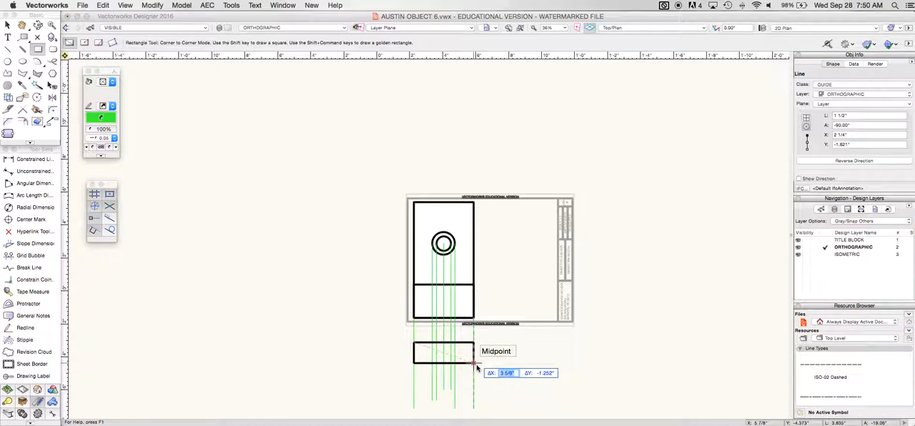
pyautogui.press('Tab')
pyautogui.write('-1')
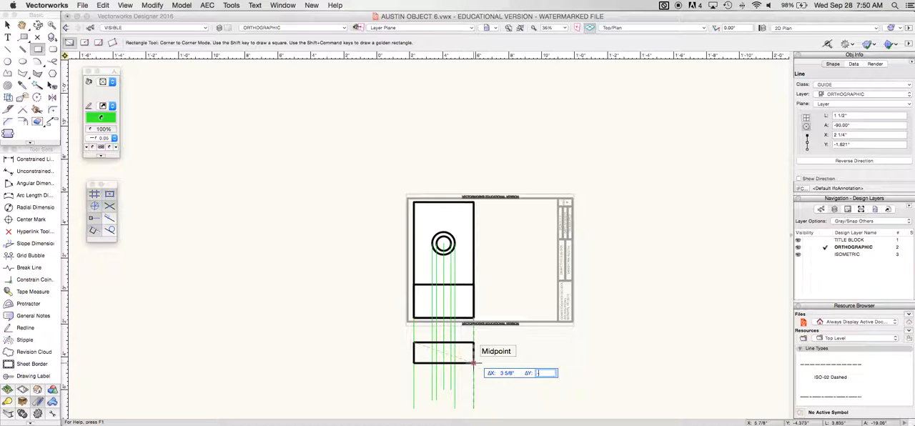
pyautogui.write('.5')
pyautogui.press('Return')
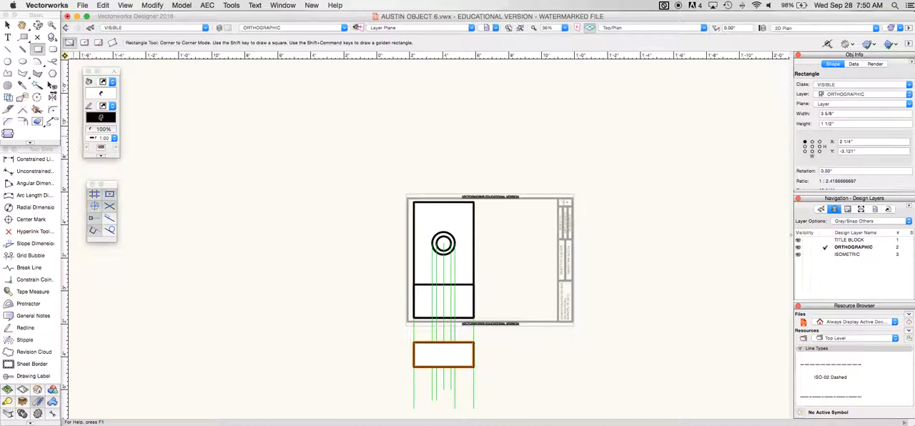
# Draw a 3 5/8" horizontal line across the middle of the new rectangle, from left edge midpoint to right edge midpoint
pyautogui.click(8, 49)
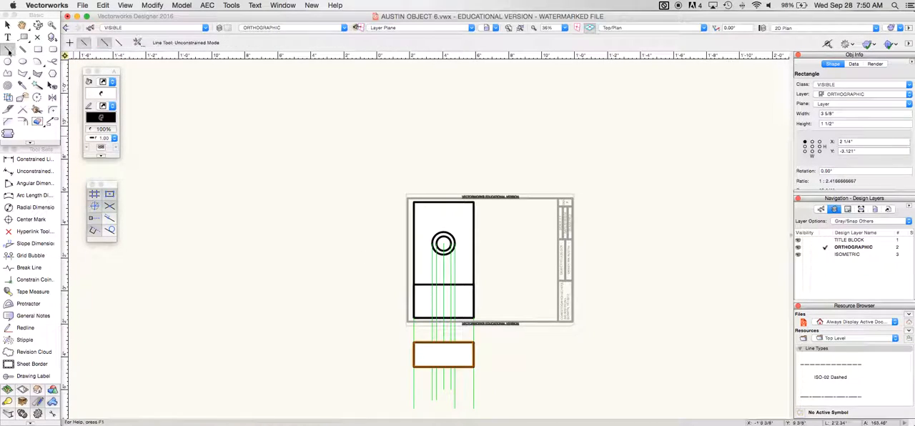
pyautogui.click(413, 355)
pyautogui.click(473, 355)
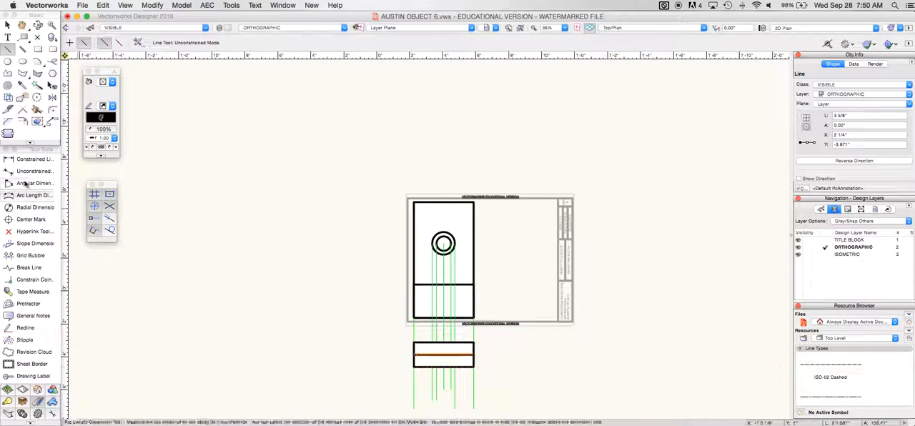
# Make HIDDEN the active class and draw 3/4" vertical lines along both outer-circle guides in the upper half of the lower view
pyautogui.click(141, 28)
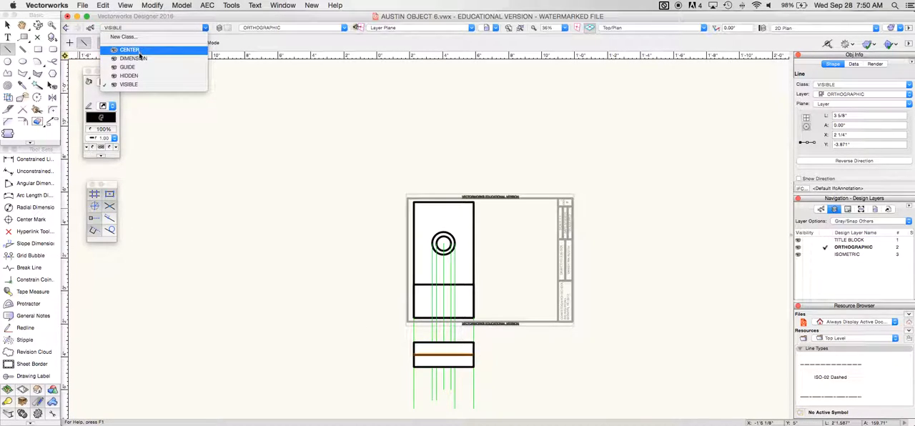
pyautogui.click(129, 75)
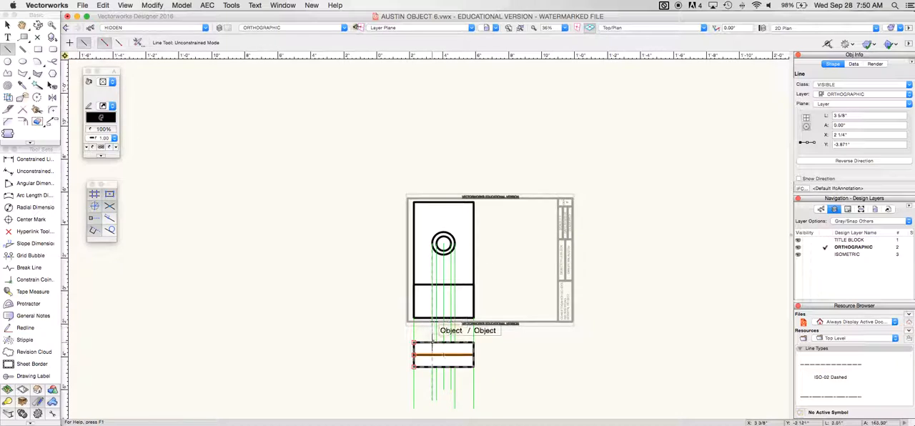
pyautogui.click(432, 342)
pyautogui.click(431, 355)
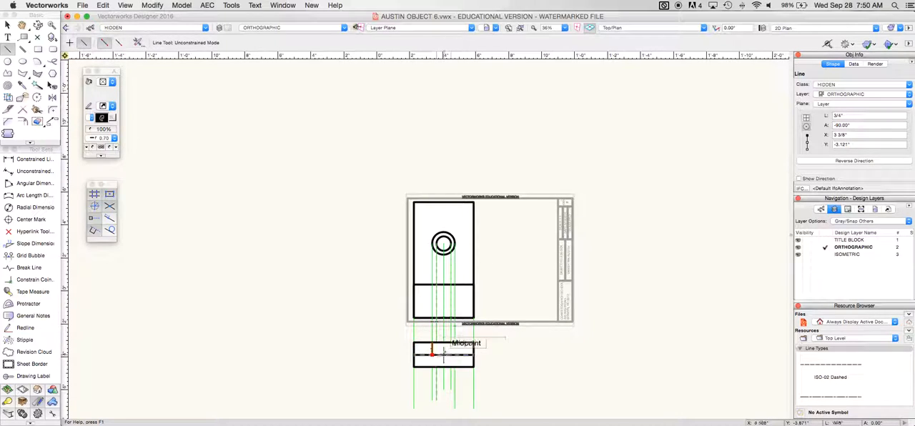
pyautogui.click(455, 342)
pyautogui.click(454, 354)
# Draw 3/4" vertical hidden lines along both inner-circle guides, from the middle line to the bottom edge of the lower view
pyautogui.scroll(5, 443, 362)
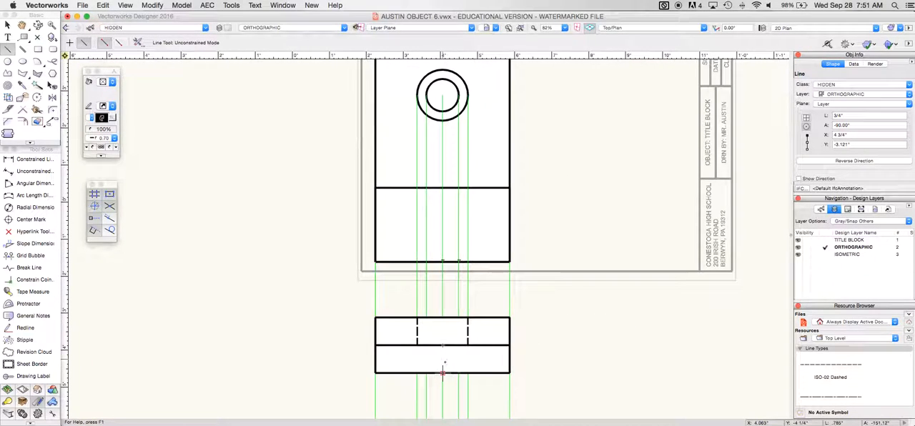
pyautogui.scroll(-1, 425, 352)
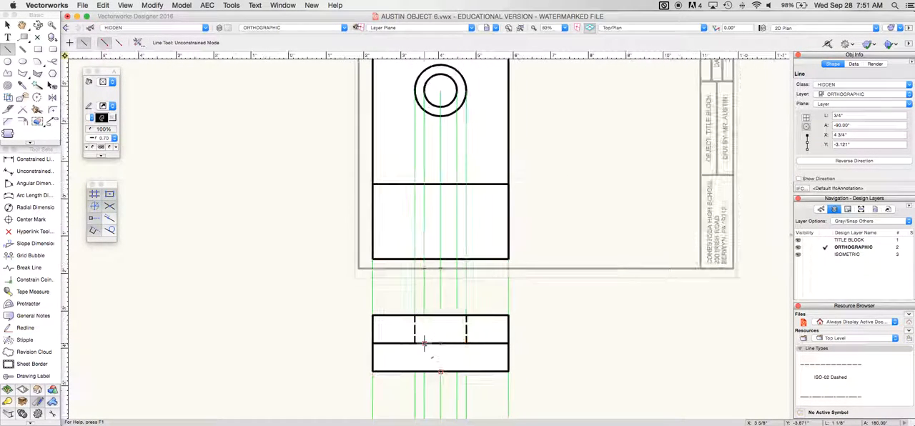
pyautogui.click(425, 344)
pyautogui.click(425, 371)
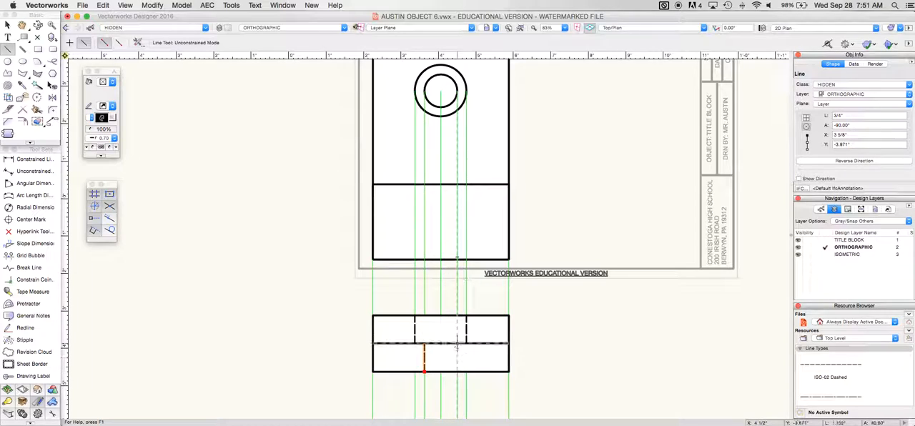
pyautogui.click(457, 371)
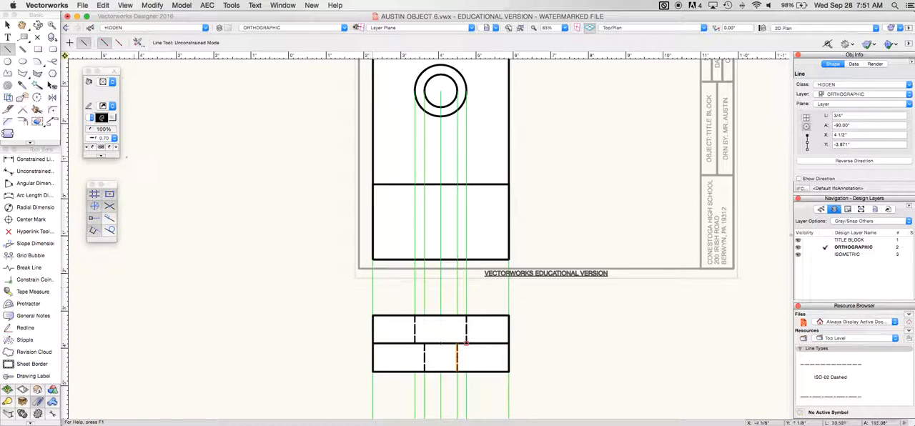
# Make CENTER the active class and draw a vertical center line about 2" long through the lower view, extending past both edges
pyautogui.click(114, 27)
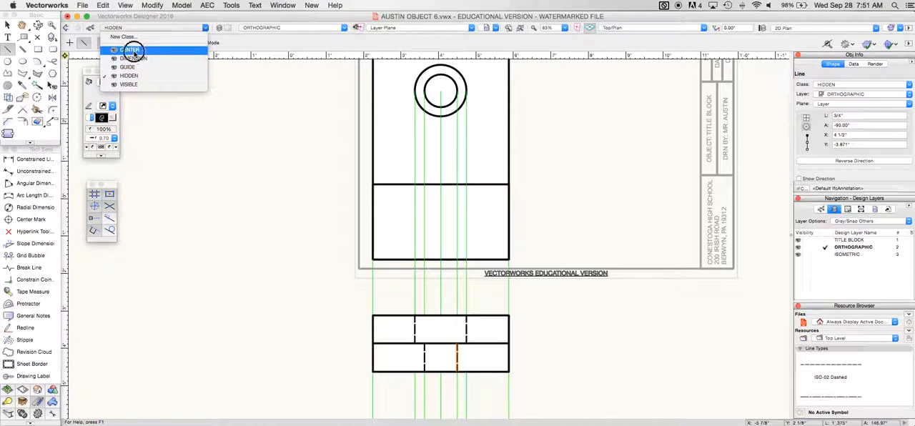
pyautogui.click(130, 49)
pyautogui.click(440, 308)
pyautogui.click(440, 380)
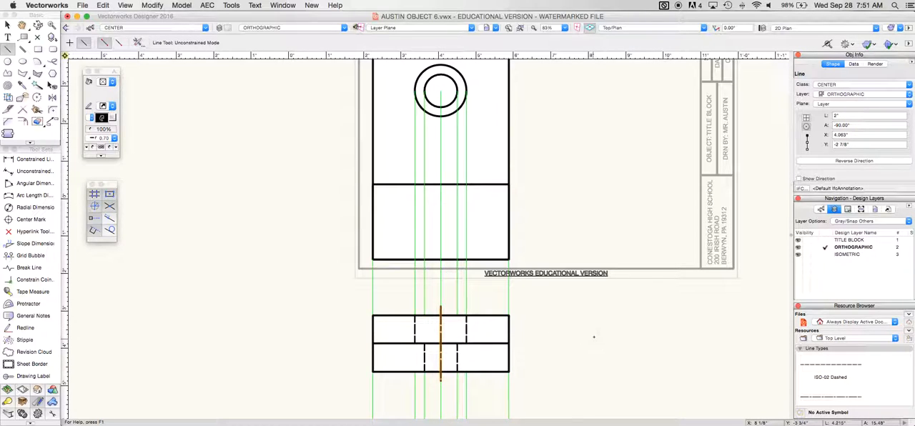
# Make GUIDE the active class and draw a 45° guide line about 1'1.6" long up and right from the lower view's top-right corner
pyautogui.click(129, 28)
pyautogui.click(130, 67)
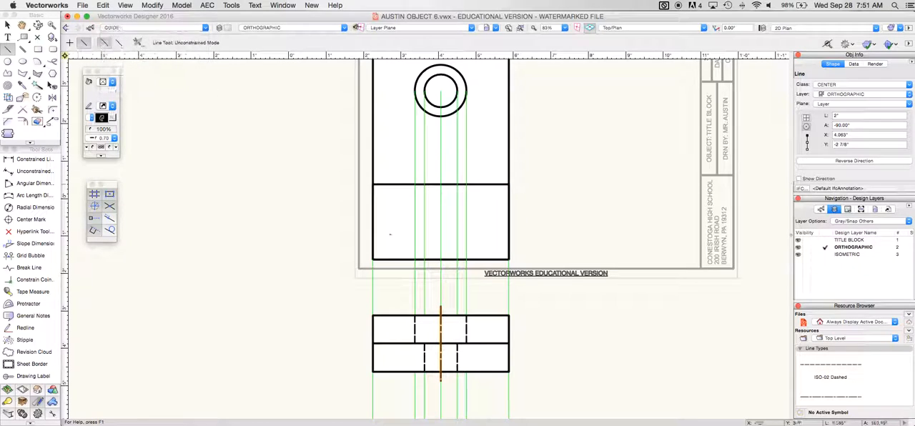
pyautogui.scroll(-3, 609, 346)
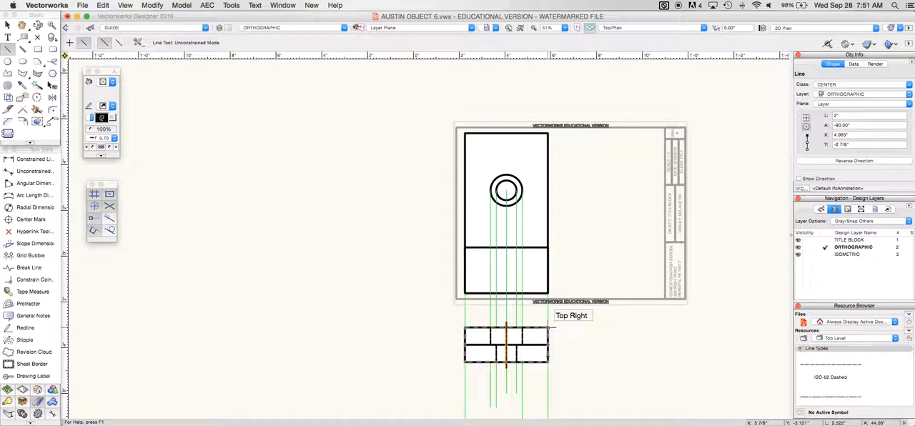
pyautogui.click(767, 107)
# Project the upper view's top-right corner 8 1/2" horizontally to the 45° line, then about 11.75" straight down with guide lines
pyautogui.click(547, 133)
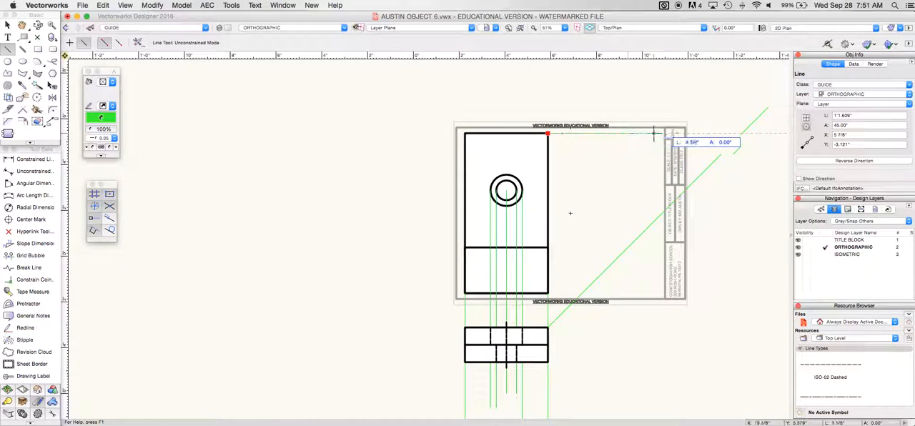
pyautogui.click(742, 133)
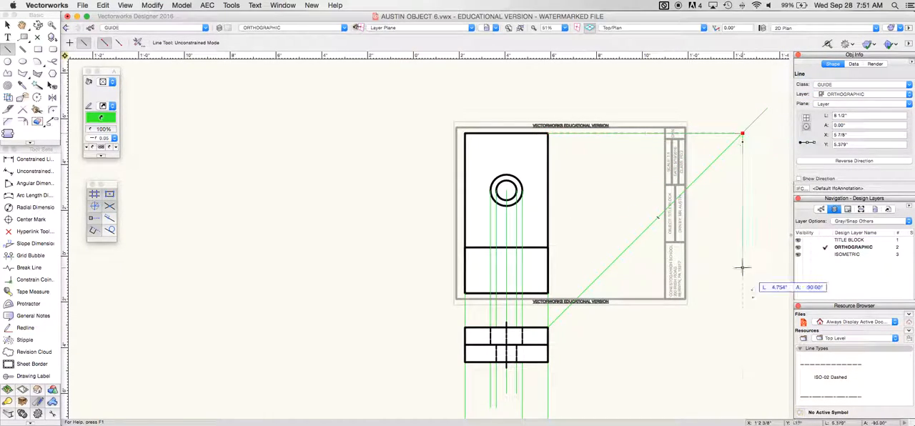
pyautogui.click(741, 402)
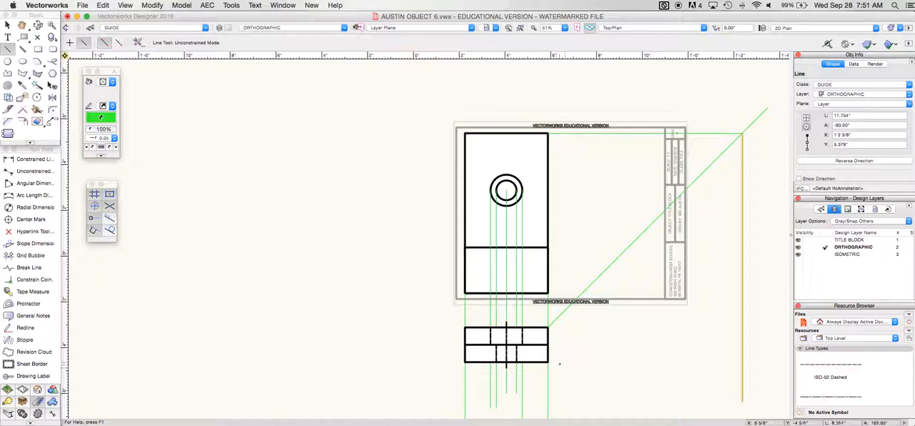
# Draw horizontal guide lines about 8.5 to 9.6" long rightward from the lower view's bottom edge, top edge and middle line
pyautogui.click(548, 361)
pyautogui.click(756, 362)
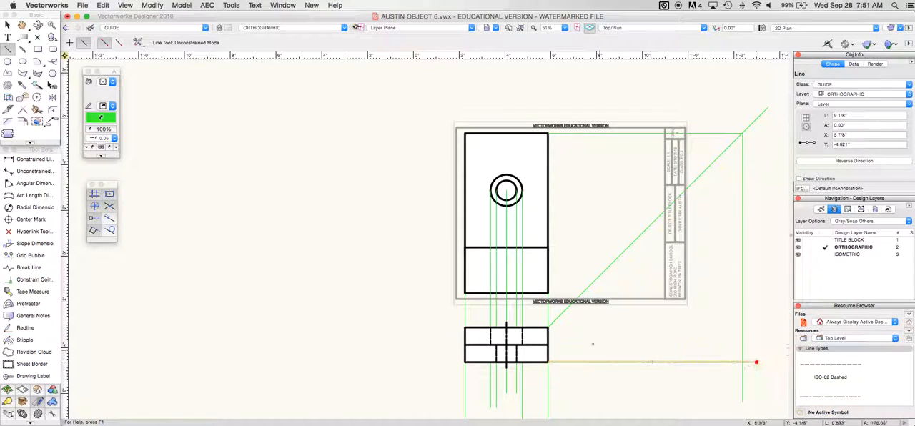
pyautogui.click(548, 327)
pyautogui.click(768, 327)
pyautogui.click(547, 345)
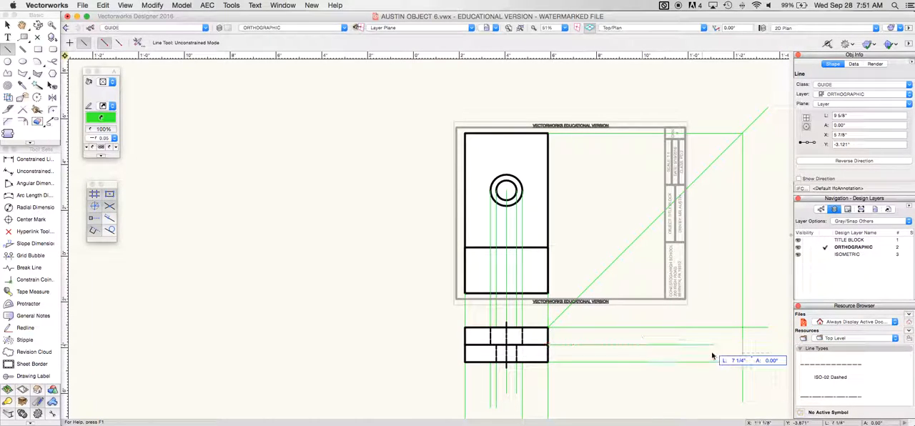
pyautogui.click(742, 345)
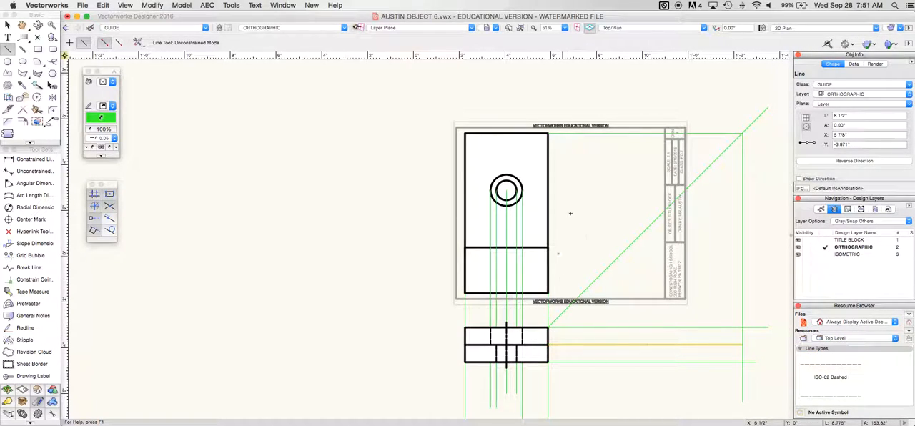
# Project the right end of the upper view's inner horizontal line to the 45° line, then about 1'1.25" straight down with guides
pyautogui.click(548, 247)
pyautogui.click(628, 248)
pyautogui.click(627, 248)
pyautogui.scroll(-3, 627, 358)
pyautogui.click(628, 416)
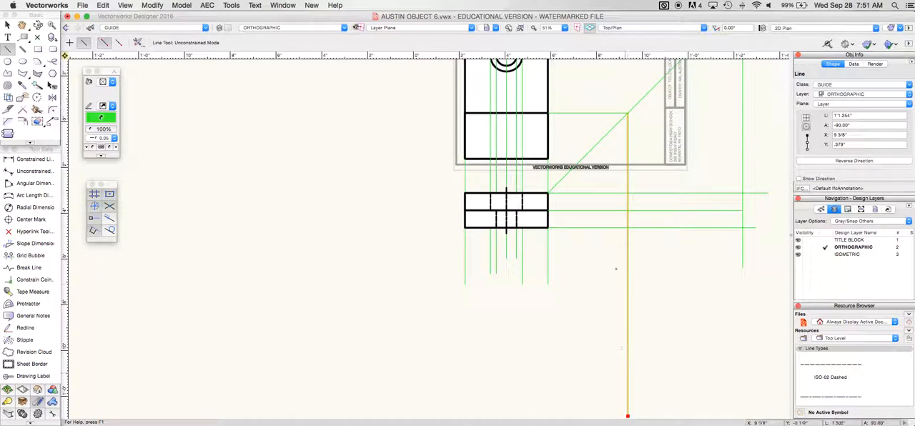
# Project the upper view's bottom-right corner 1 1/2" horizontally to the 45° line, then about 3.9" straight down with guide lines
pyautogui.click(548, 159)
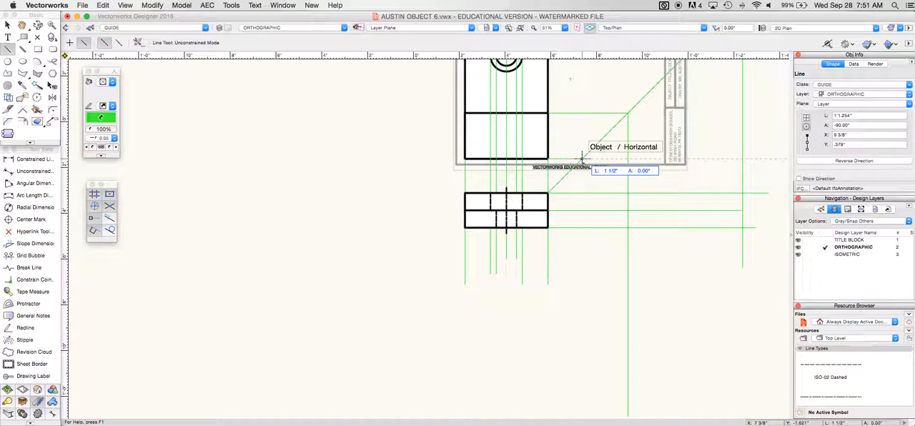
pyautogui.click(581, 159)
pyautogui.click(581, 158)
pyautogui.click(582, 248)
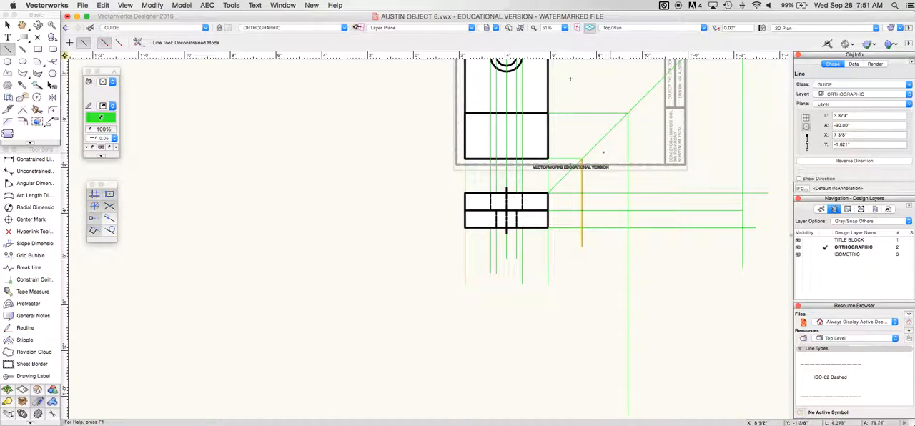
# Project the circles' center about 7.8" horizontally to the 45° line, then about 8.4" straight down with guide lines
pyautogui.scroll(1, 603, 153)
pyautogui.press('super+4')
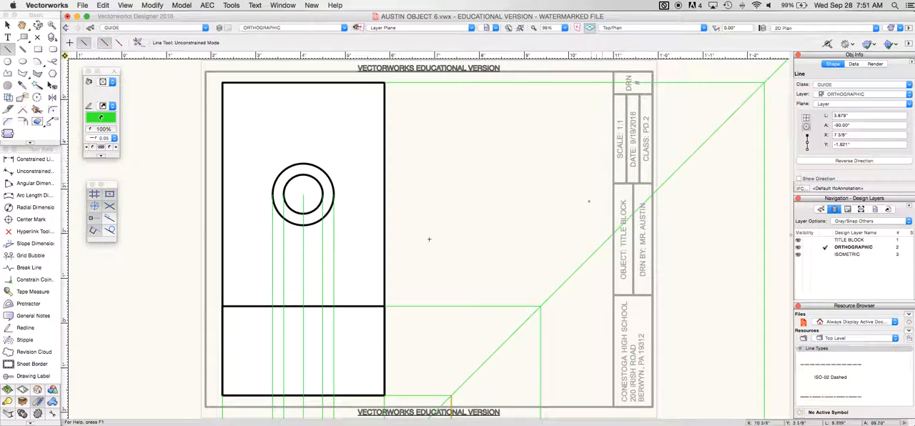
pyautogui.scroll(-3, 562, 239)
pyautogui.scroll(-3, 562, 240)
pyautogui.click(429, 216)
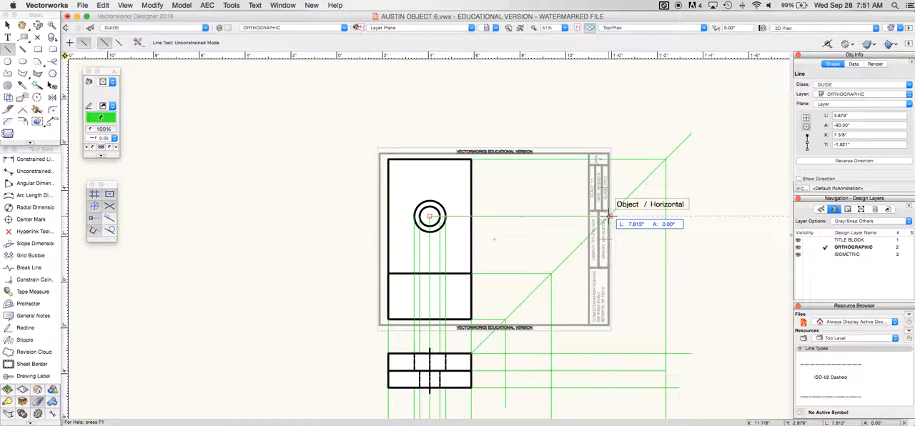
pyautogui.click(609, 216)
pyautogui.click(609, 216)
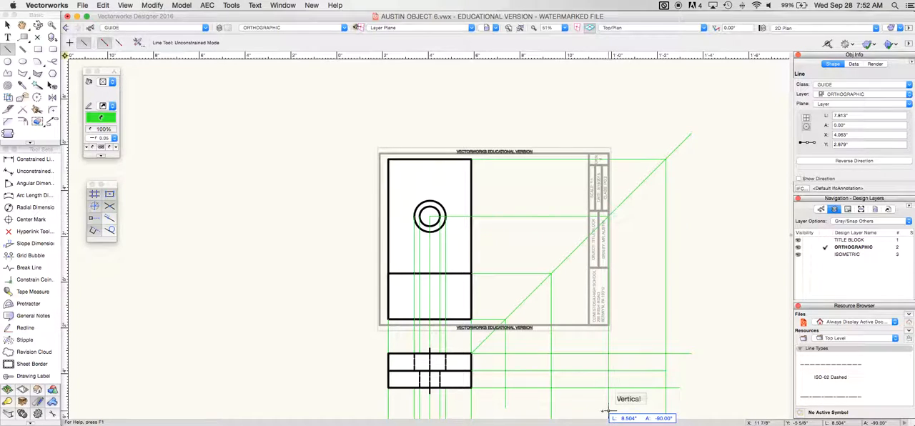
# Project the top of the outer circle 8 1/2" horizontally to the 45° line, then about 9.7" straight down with guide lines
pyautogui.click(428, 202)
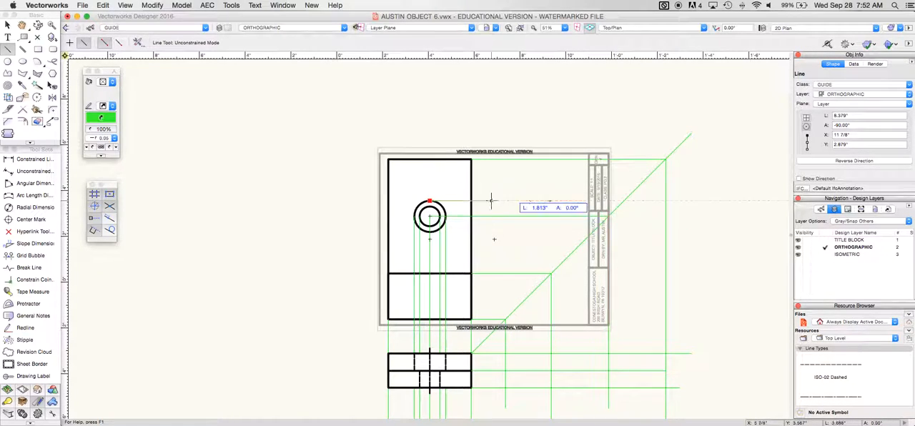
pyautogui.click(624, 201)
pyautogui.click(624, 201)
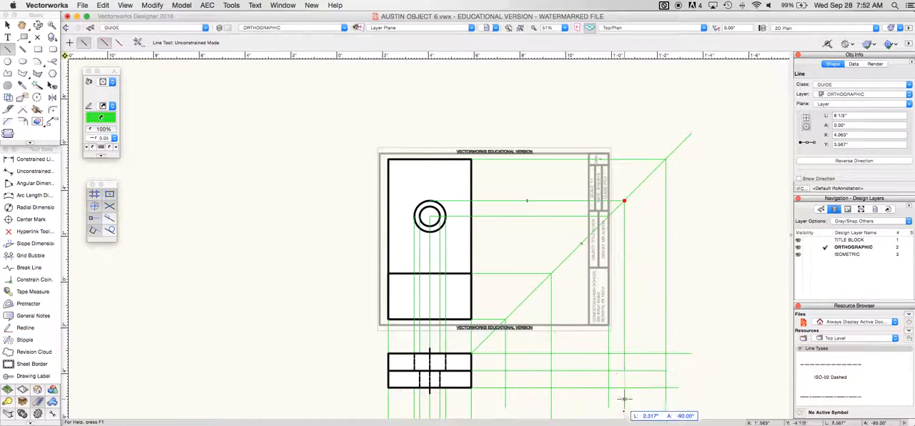
pyautogui.scroll(-5, 623, 400)
pyautogui.click(624, 244)
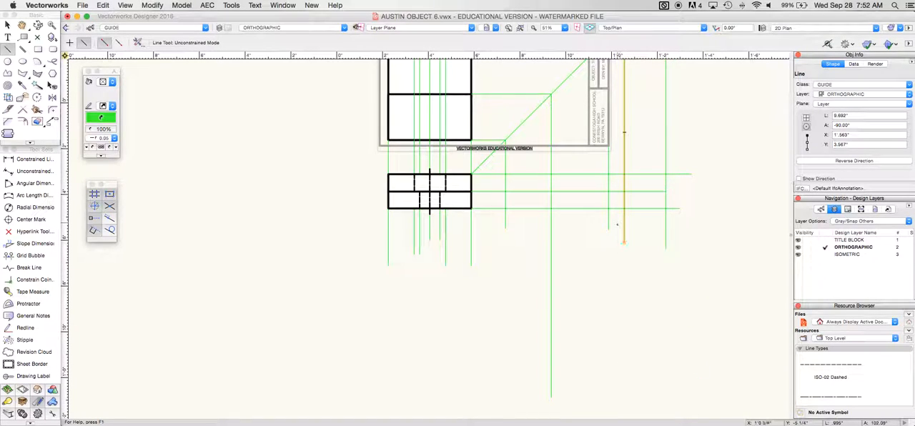
# Project the bottom of the outer circle 7 1/8" horizontally to the 45° line, then about 7.7" straight down with guide lines
pyautogui.scroll(2, 616, 226)
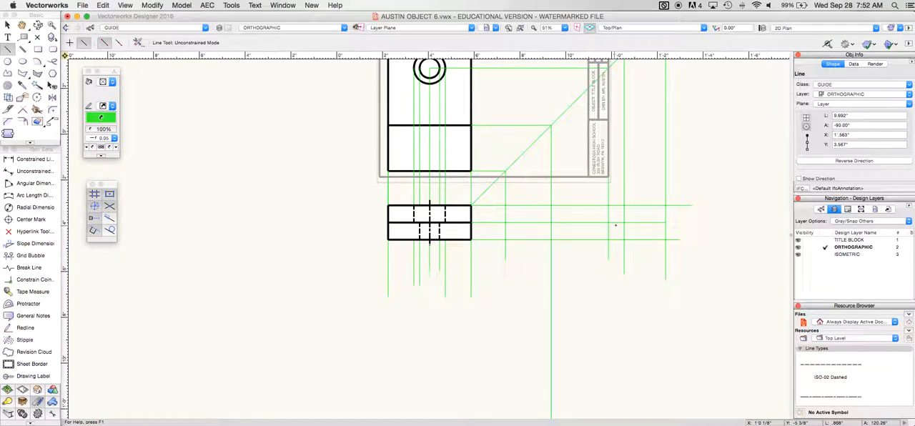
pyautogui.scroll(2, 615, 225)
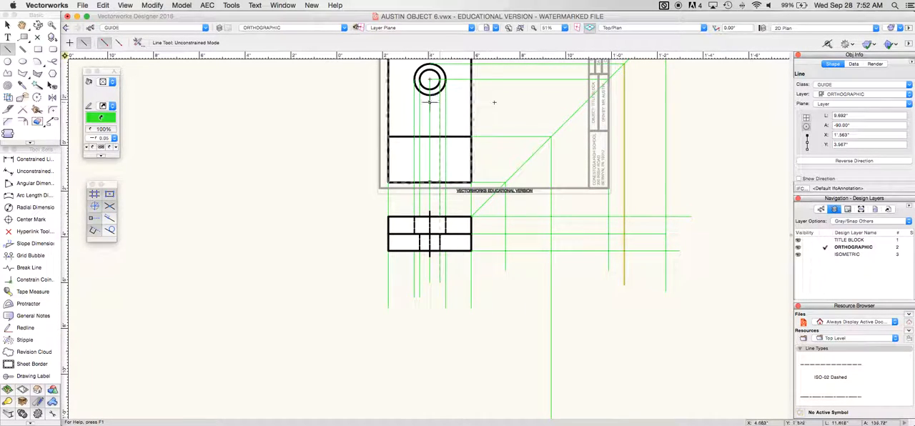
pyautogui.click(430, 95)
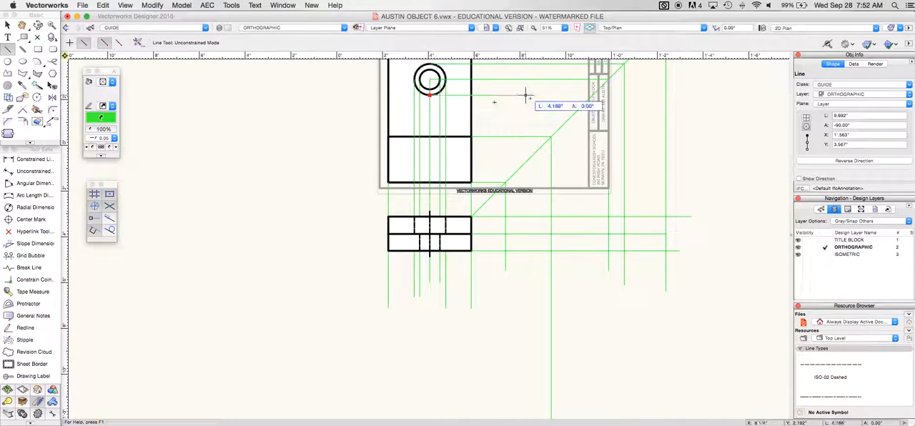
pyautogui.click(591, 95)
pyautogui.click(592, 96)
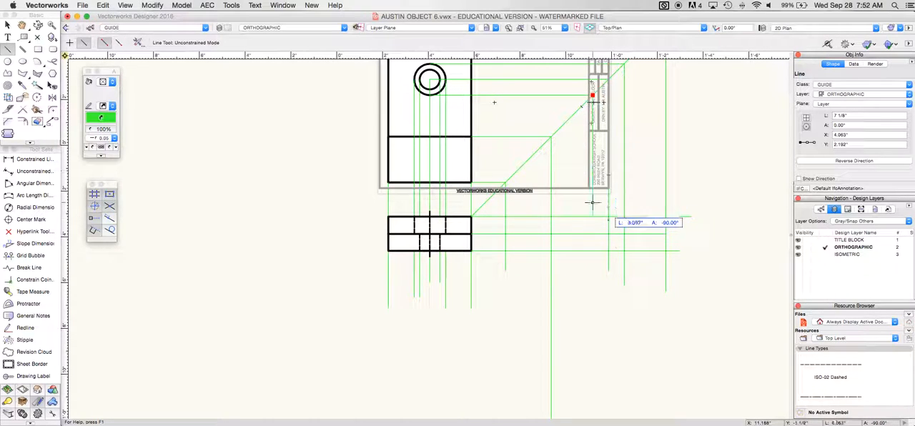
pyautogui.click(592, 270)
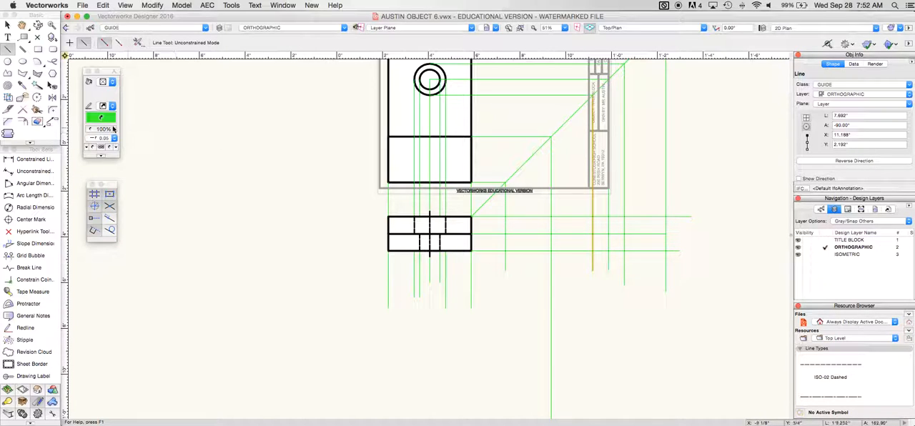
pyautogui.click(22, 72)
pyautogui.click(122, 29)
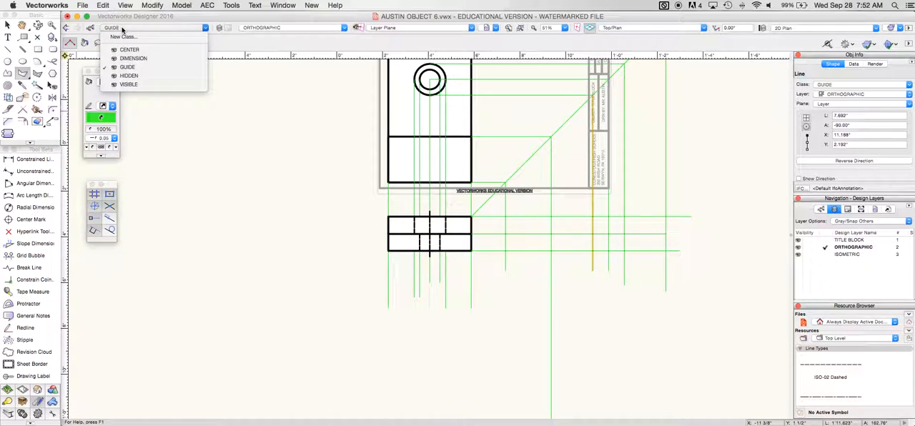
pyautogui.click(130, 76)
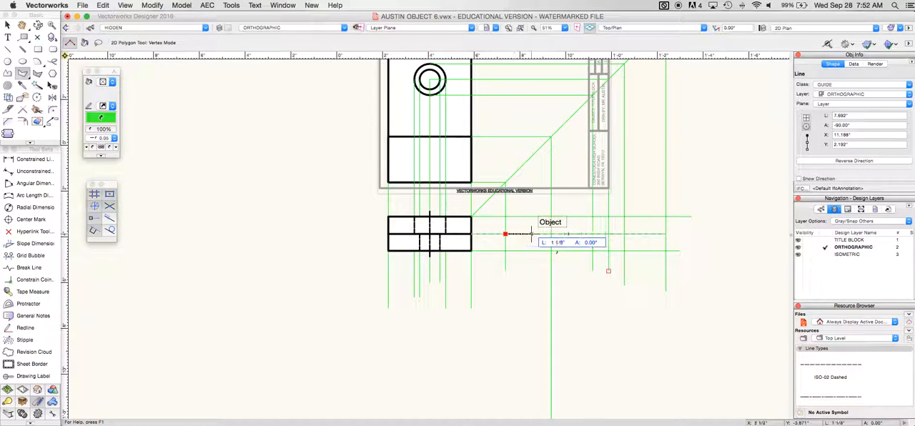
pyautogui.click(506, 233)
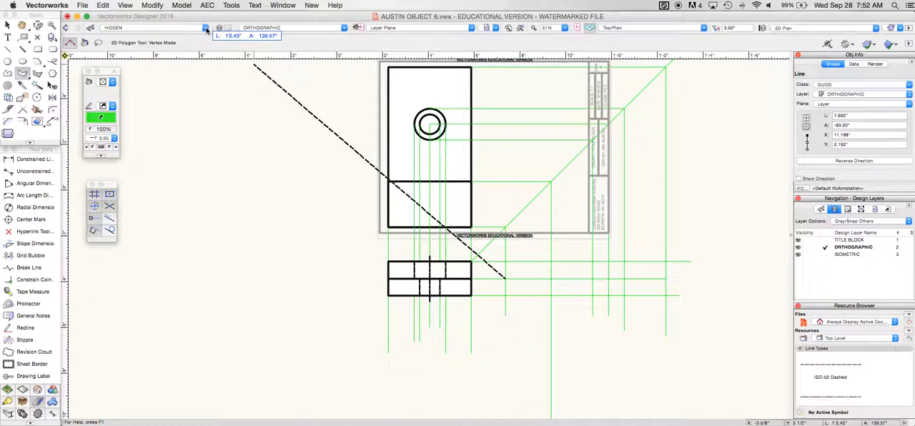
pyautogui.press('Escape')
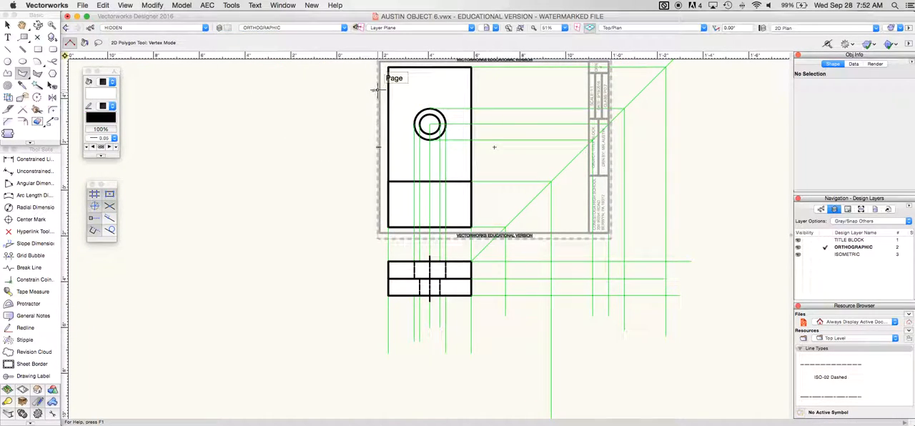
# Draw the side view's stepped outline as a closed 7" by 1 1/2" polygon in the VISIBLE class, following the guide intersections
pyautogui.click(205, 28)
pyautogui.click(171, 85)
pyautogui.click(505, 279)
pyautogui.click(551, 279)
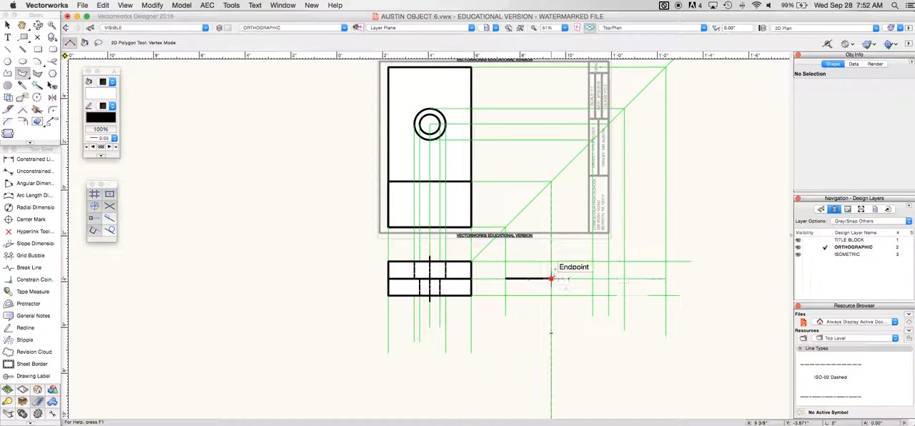
pyautogui.click(551, 261)
pyautogui.click(666, 262)
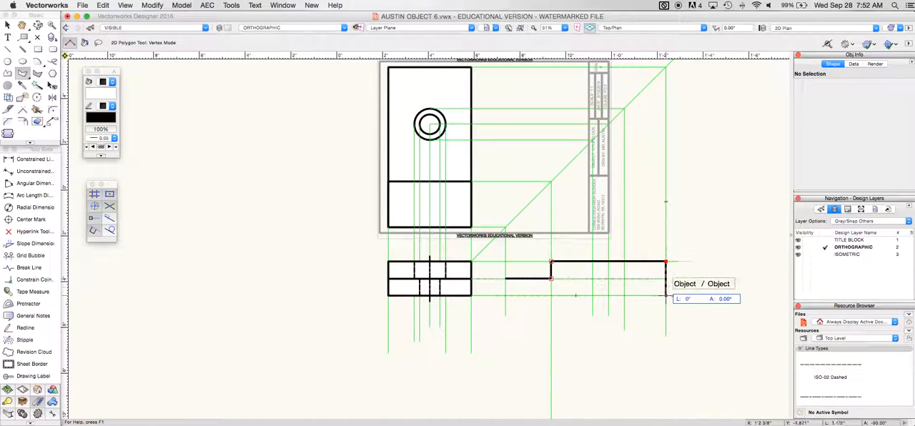
pyautogui.click(666, 295)
pyautogui.click(505, 294)
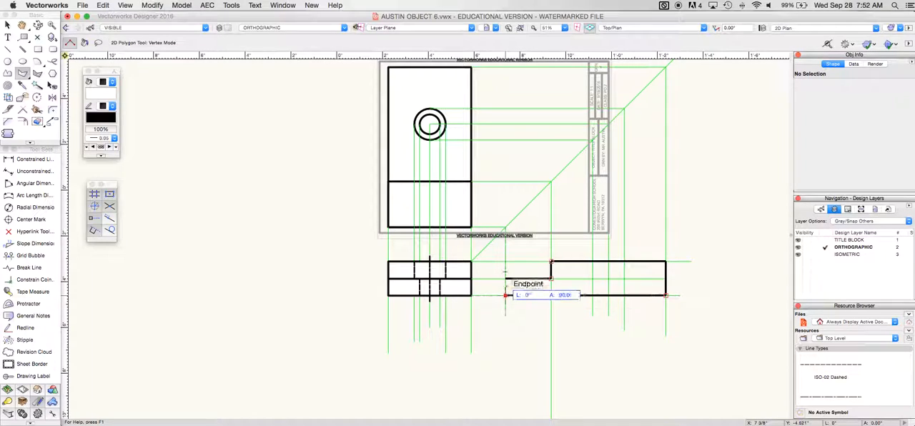
pyautogui.click(506, 279)
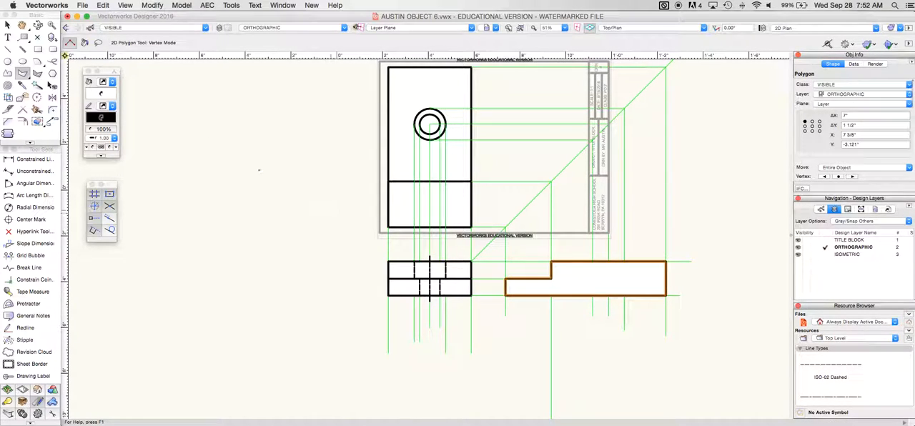
# Copy the lower view's center line and four vertical hidden hole lines to the side view, aligned on the projected center guide
pyautogui.press('x')
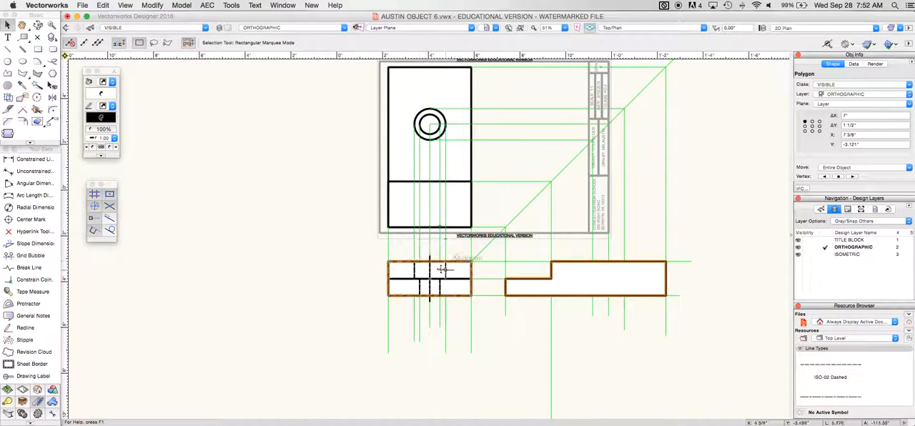
pyautogui.click(429, 270)
pyautogui.keyDown('shift'); pyautogui.click(444, 270); pyautogui.keyUp('shift')
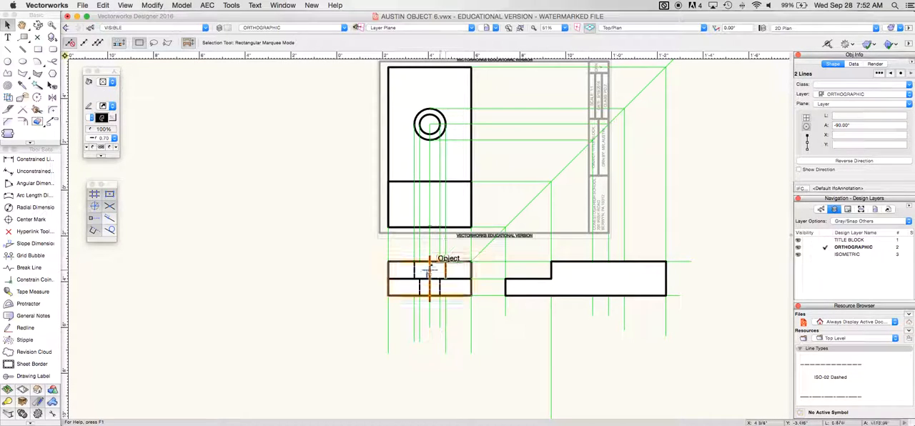
pyautogui.keyDown('shift'); pyautogui.click(414, 270); pyautogui.keyUp('shift')
pyautogui.keyDown('shift'); pyautogui.click(420, 287); pyautogui.keyUp('shift')
pyautogui.keyDown('shift'); pyautogui.click(441, 285); pyautogui.keyUp('shift')
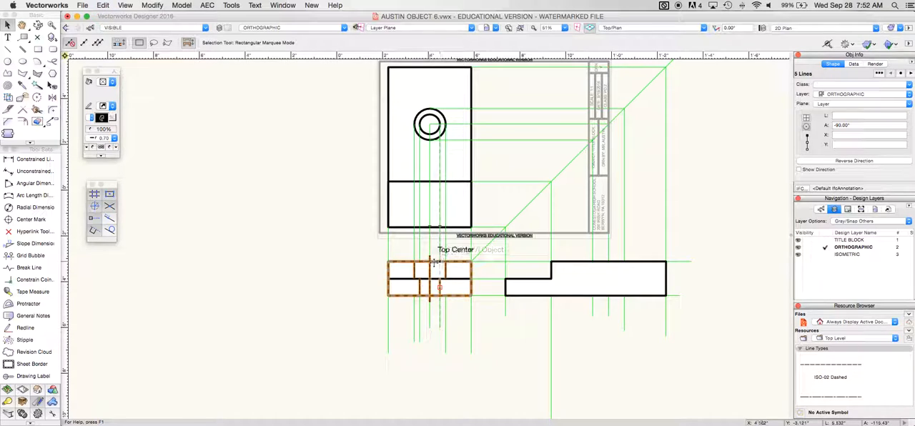
pyautogui.moveTo(429, 258); pyautogui.dragTo(610, 258)
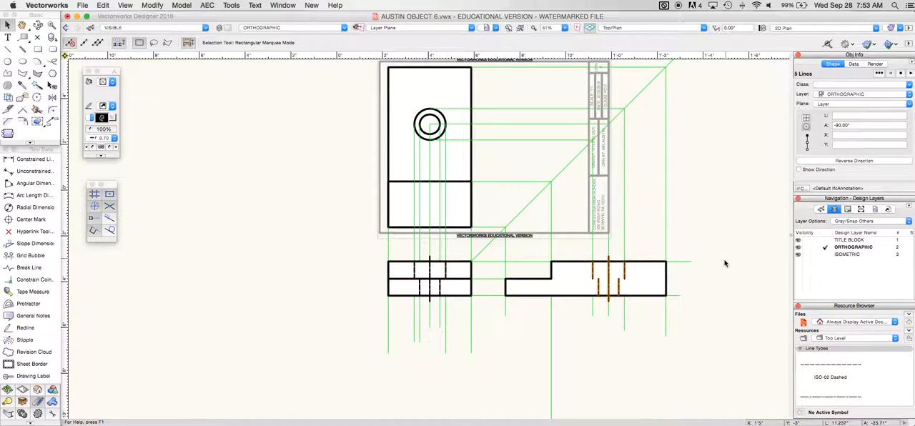
# Draw a 1 3/8" horizontal line in the HIDDEN class across the bottom of the side view's larger hole
pyautogui.click(143, 28)
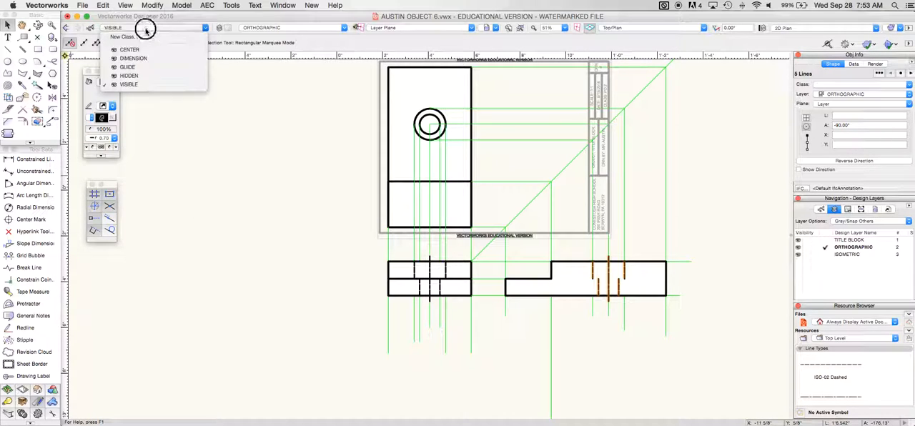
pyautogui.click(128, 75)
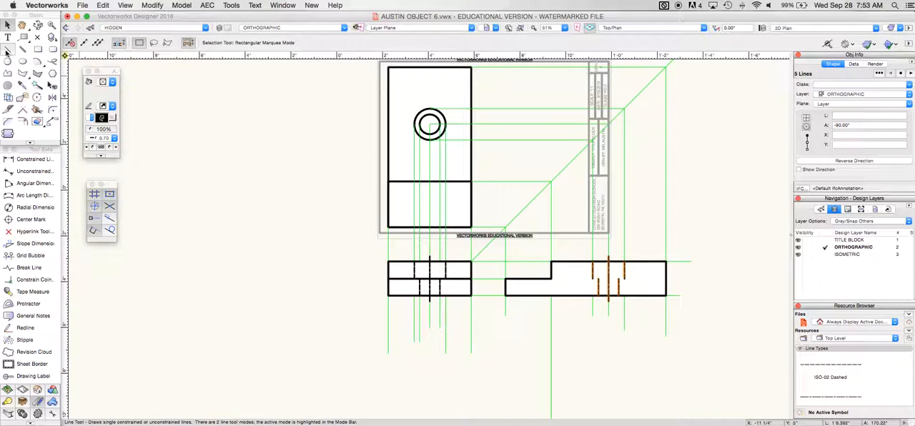
pyautogui.press('2')
pyautogui.click(592, 277)
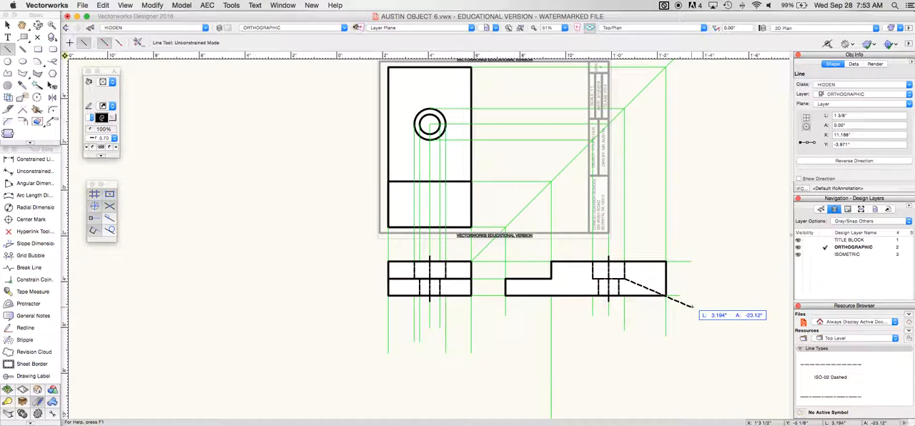
pyautogui.press('Escape')
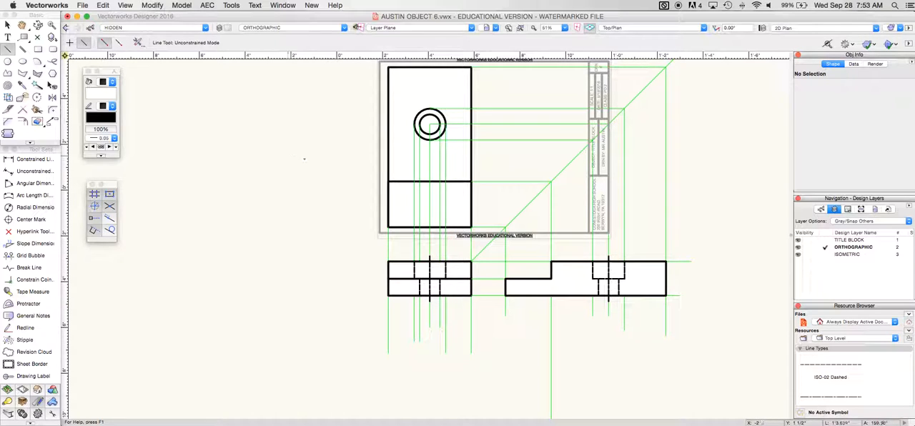
# Set the ORTHOGRAPHIC design layer's scale to a custom 1:1.75
pyautogui.click(219, 27)
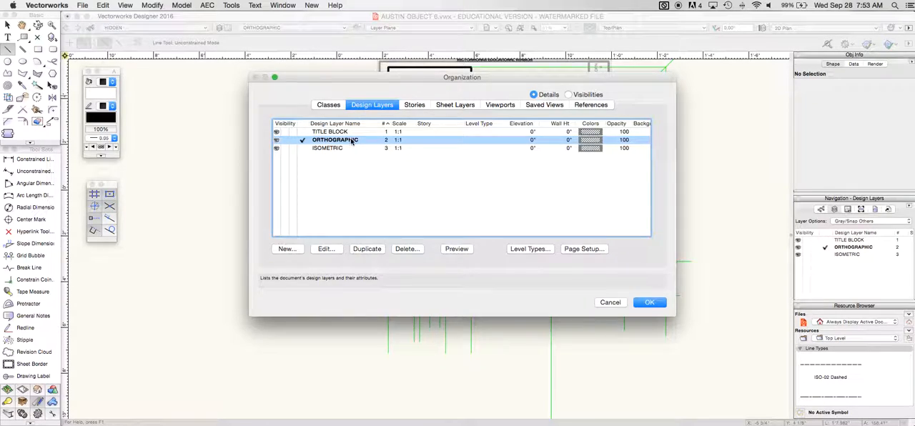
pyautogui.doubleClick(351, 142)
pyautogui.click(564, 92)
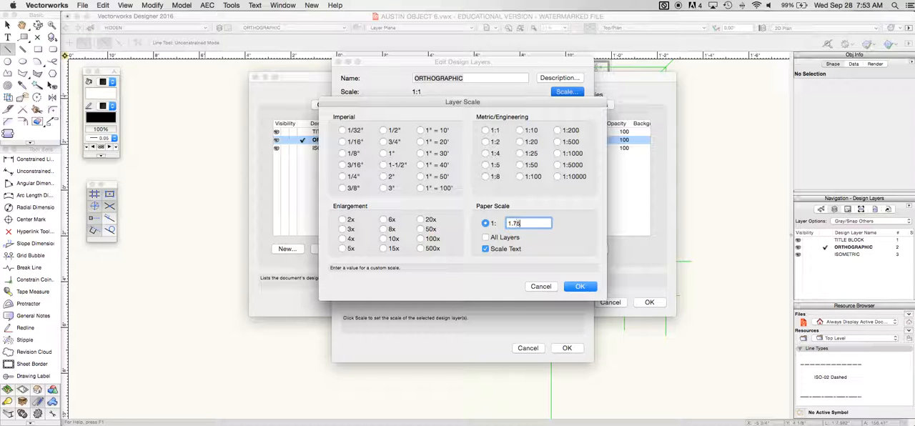
pyautogui.press('Return')
pyautogui.press('Return')
pyautogui.press('Return')
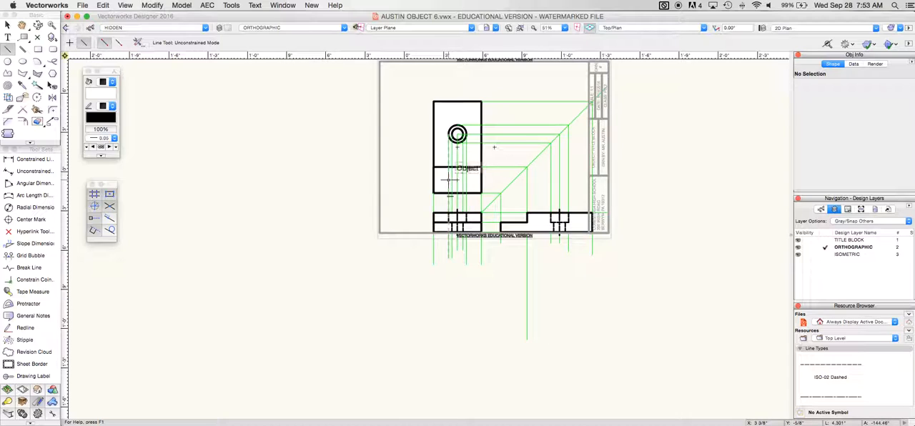
# Show only the active class, make GUIDE the active class, and delete all of its guide lines
pyautogui.click(128, 5)
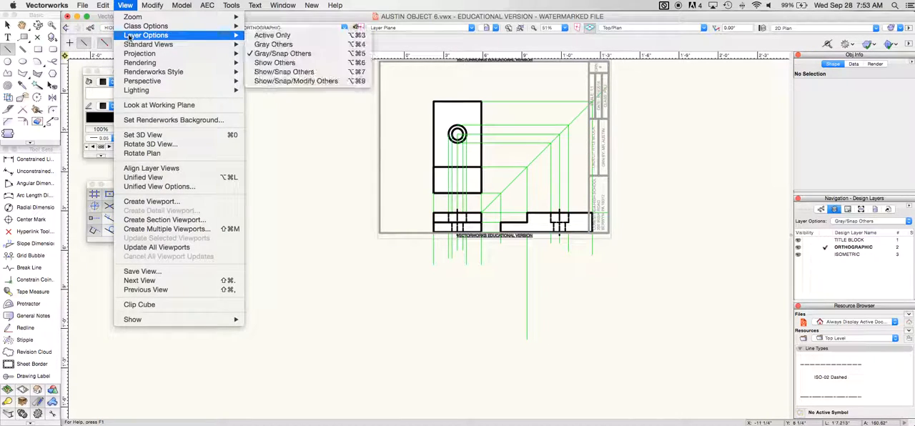
pyautogui.moveTo(130, 29)
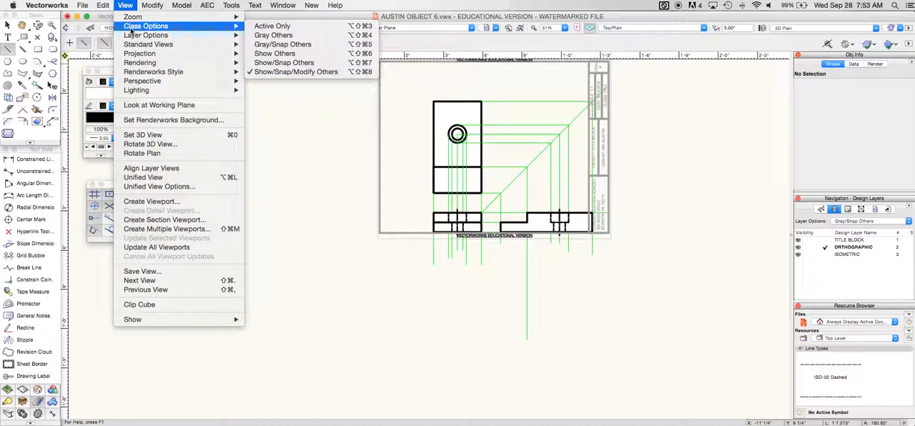
pyautogui.click(272, 27)
pyautogui.click(150, 27)
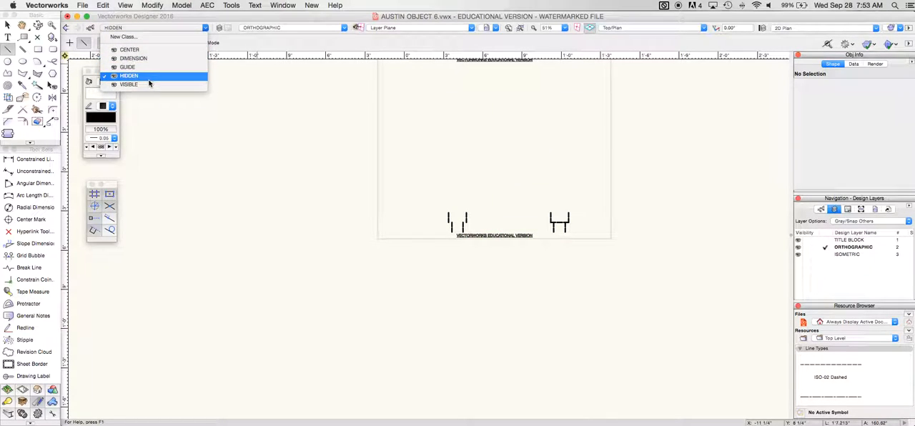
pyautogui.click(151, 71)
pyautogui.press('super+a')
pyautogui.press('Delete')
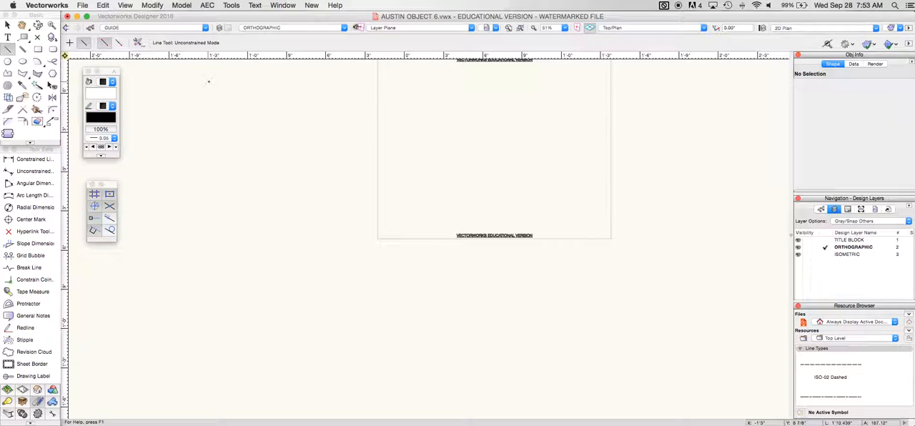
# Set the class options to Show/Snap Others
pyautogui.click(125, 5)
pyautogui.moveTo(164, 25)
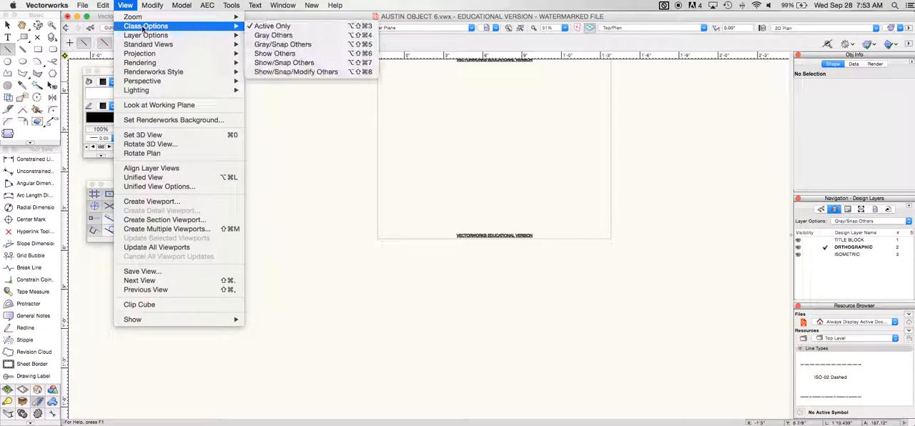
pyautogui.click(298, 64)
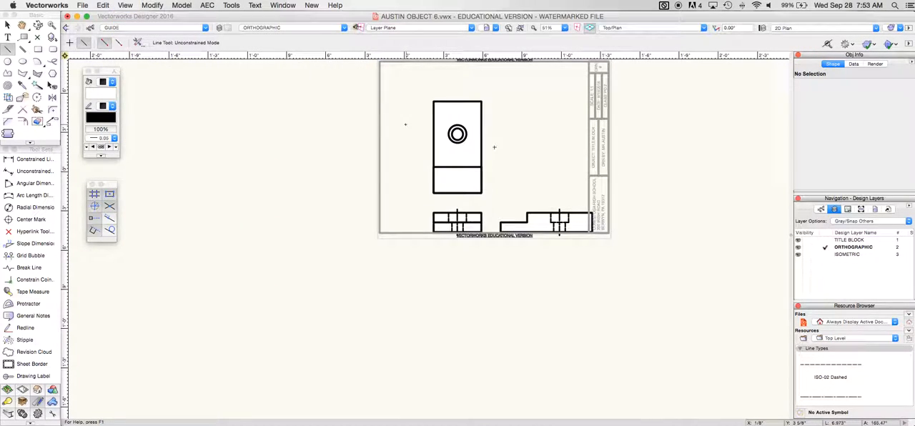
# Move all three orthographic views together up and to the left so they fit inside the title block border
pyautogui.press('super+a')
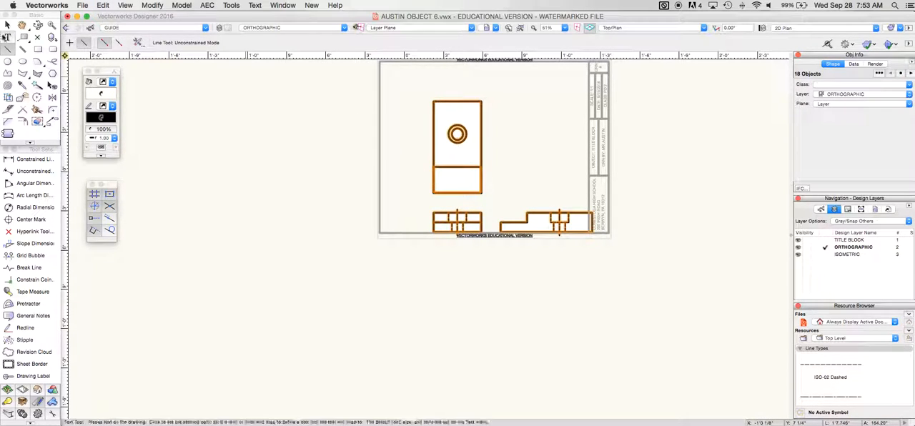
pyautogui.click(7, 25)
pyautogui.moveTo(457, 135); pyautogui.dragTo(425, 117)
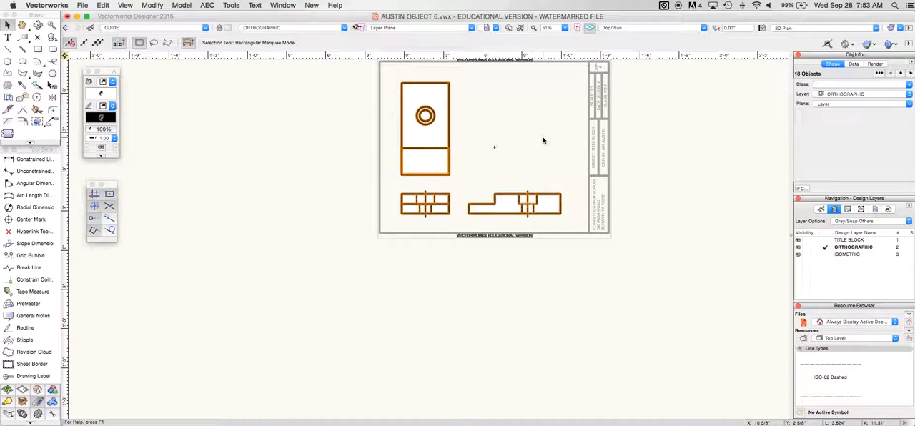
# Make CENTER the active class and place a center mark on the outer hole circle in the top view
pyautogui.click(325, 157)
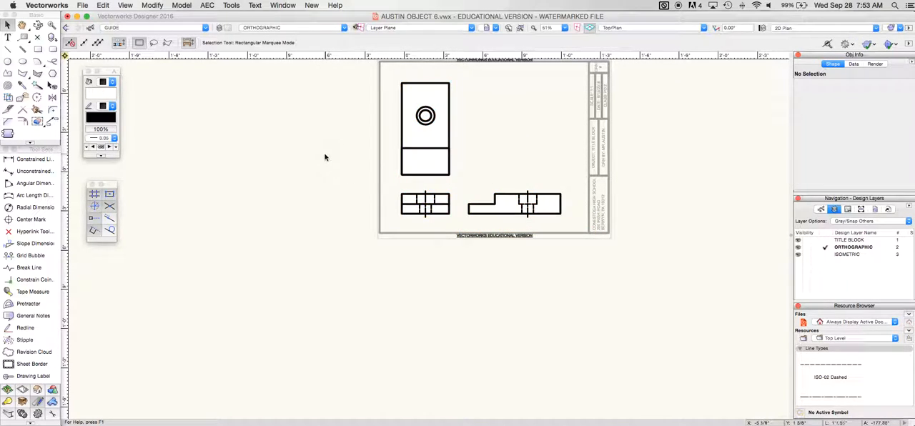
pyautogui.click(28, 219)
pyautogui.click(133, 28)
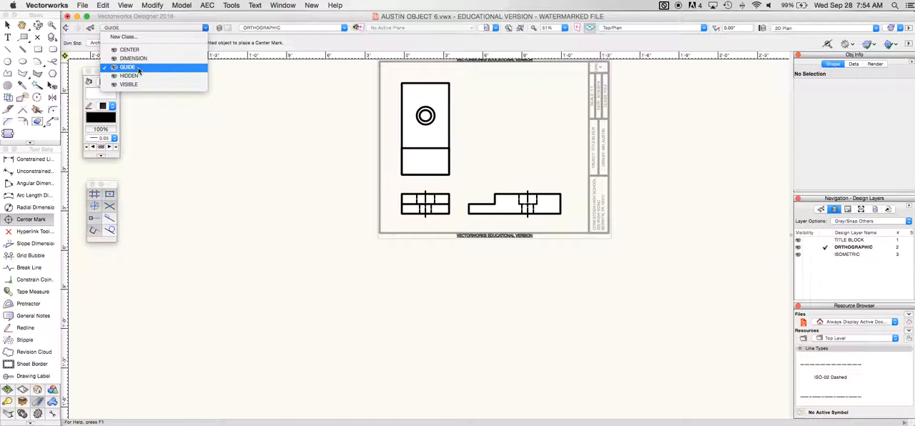
pyautogui.click(129, 50)
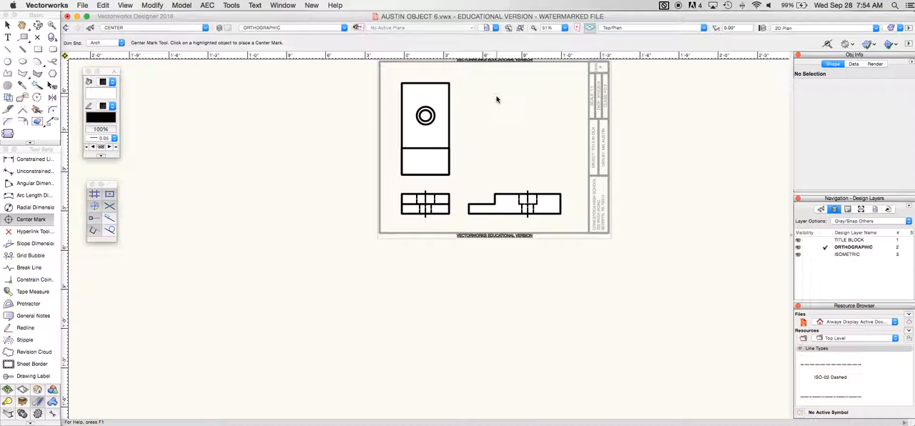
pyautogui.press('super+6')
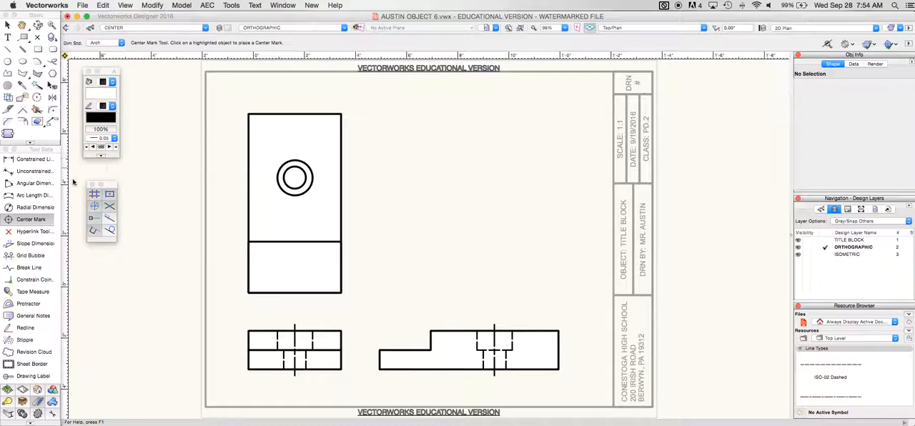
pyautogui.click(310, 169)
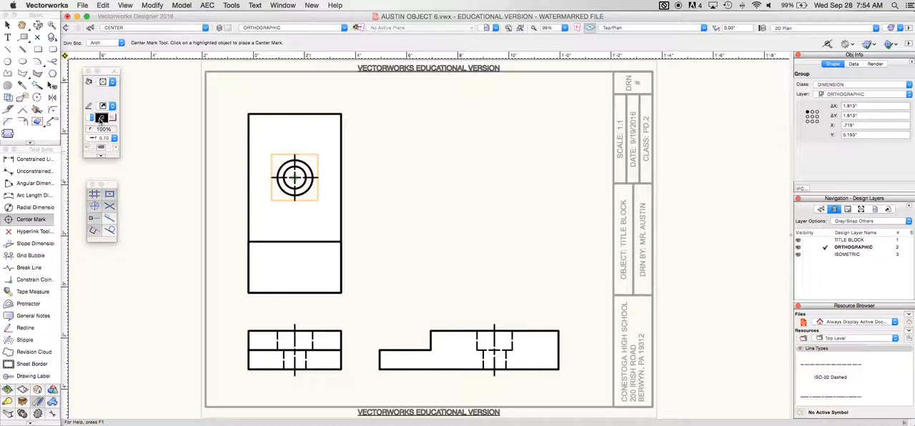
pyautogui.press('x')
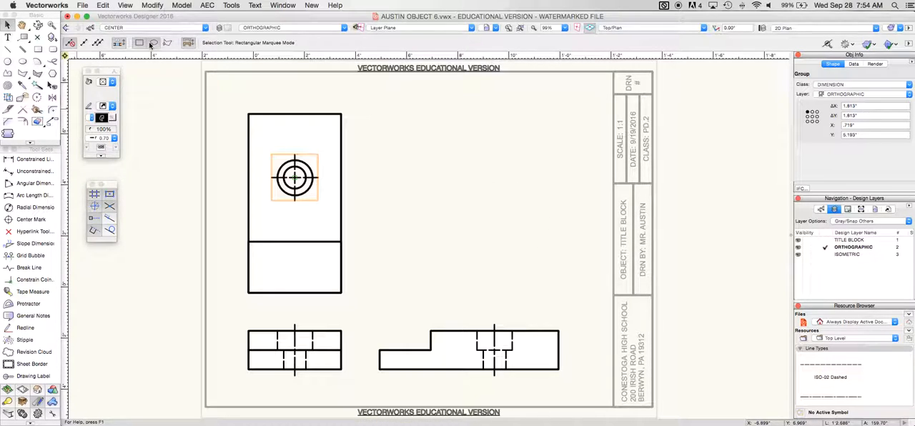